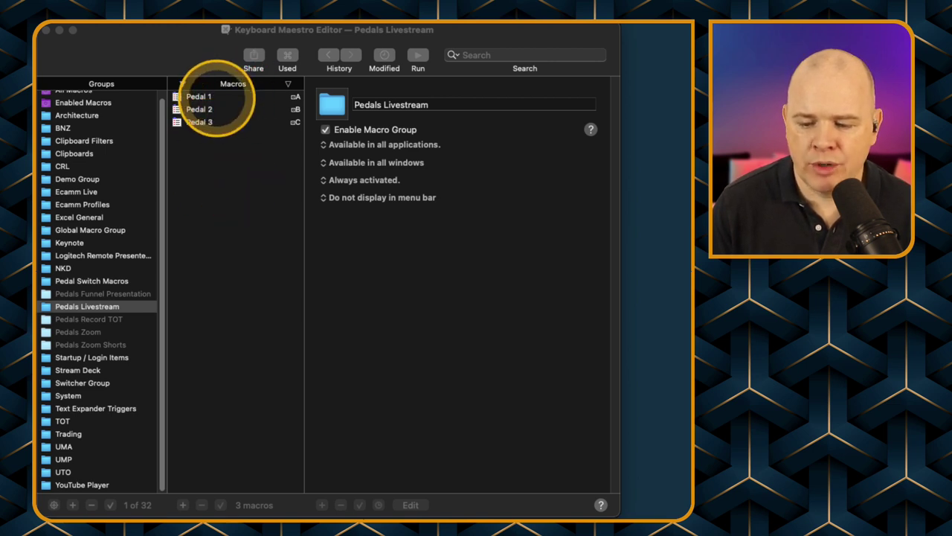
Step: Open the Pedal 1 macro in the Pedals Livestream group to view its trigger and action
click(216, 95)
click(221, 95)
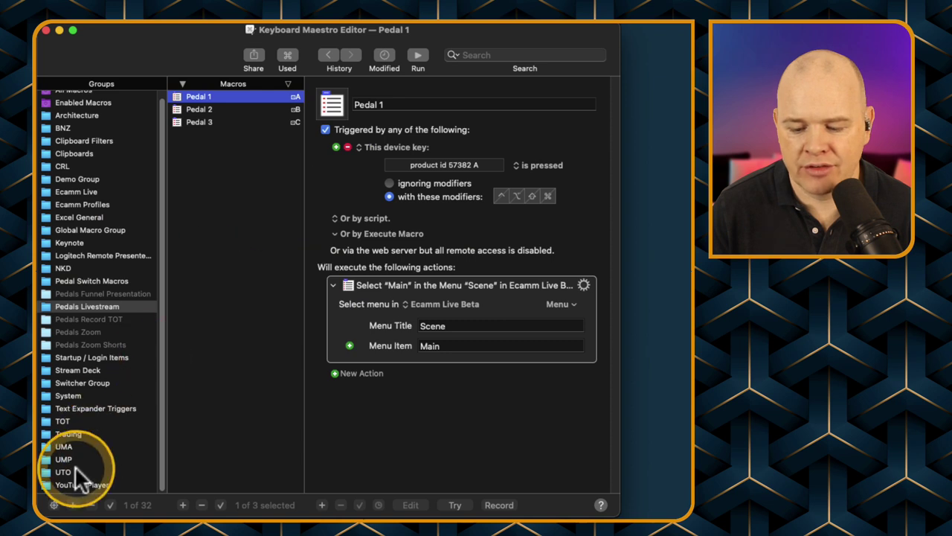
Step: Create a new macro group named "Timed Stream Demo"
click(73, 505)
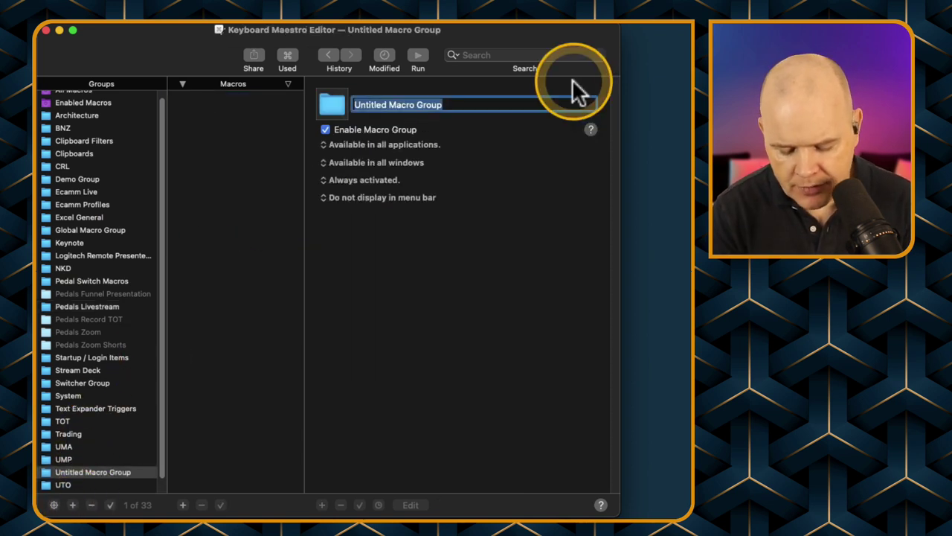
text(Timed S)
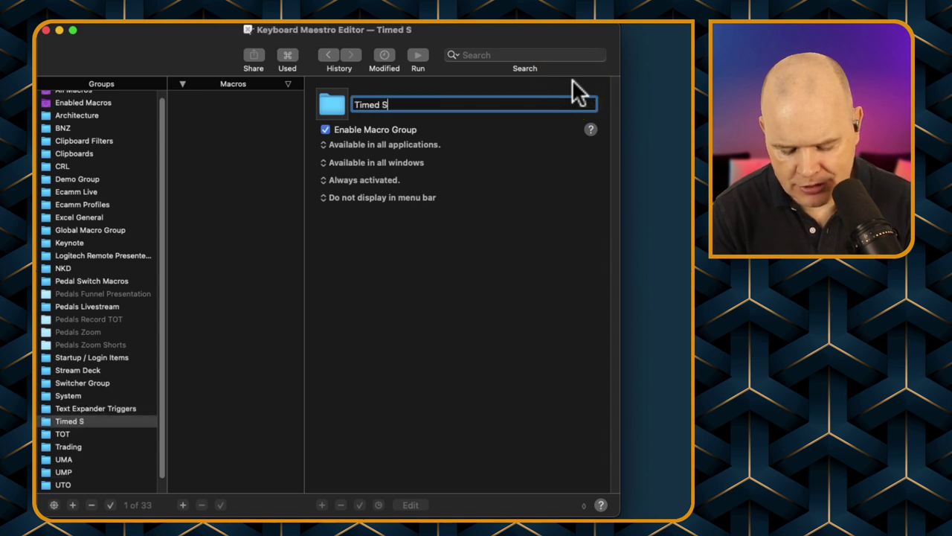
text(tream Demo)
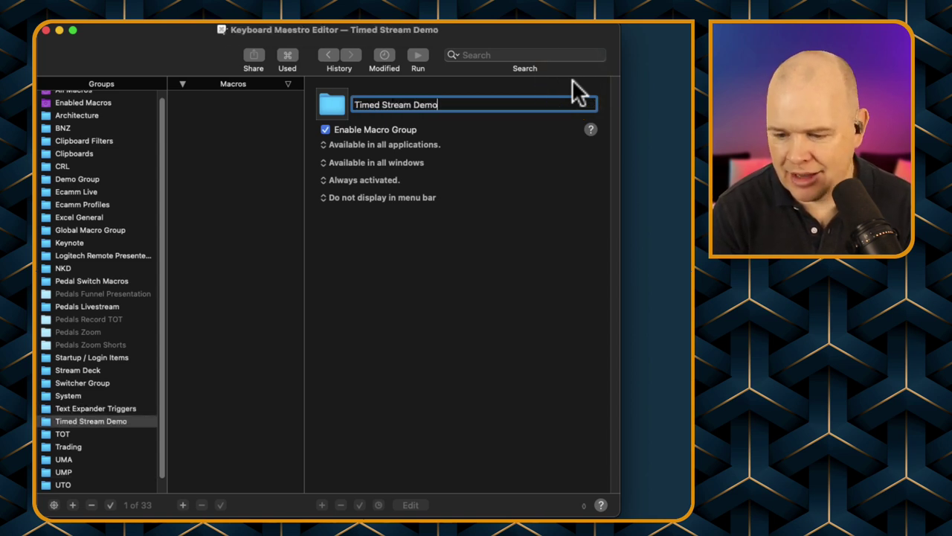
key(Return)
click(566, 105)
drag(566, 105, 298, 124)
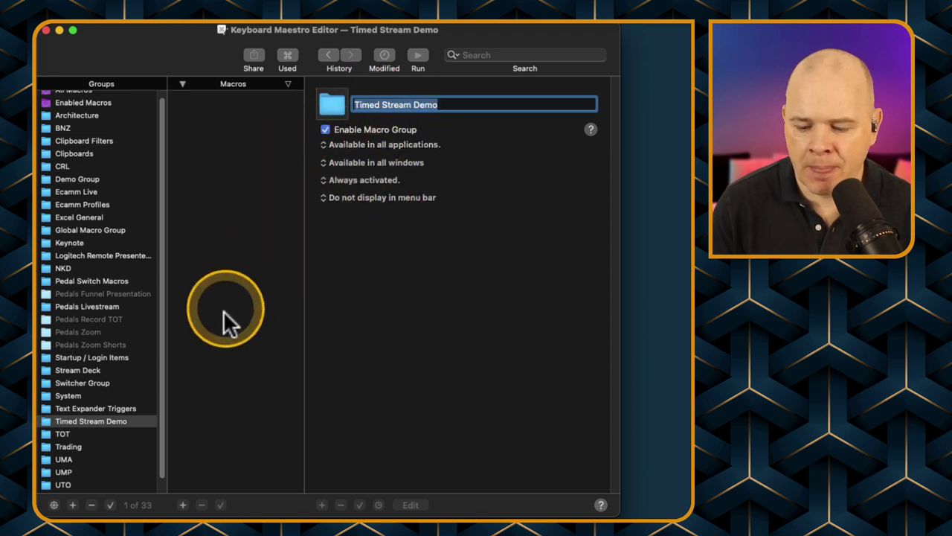
Step: Add a new macro named "Start Stream" to the Timed Stream Demo group
click(184, 507)
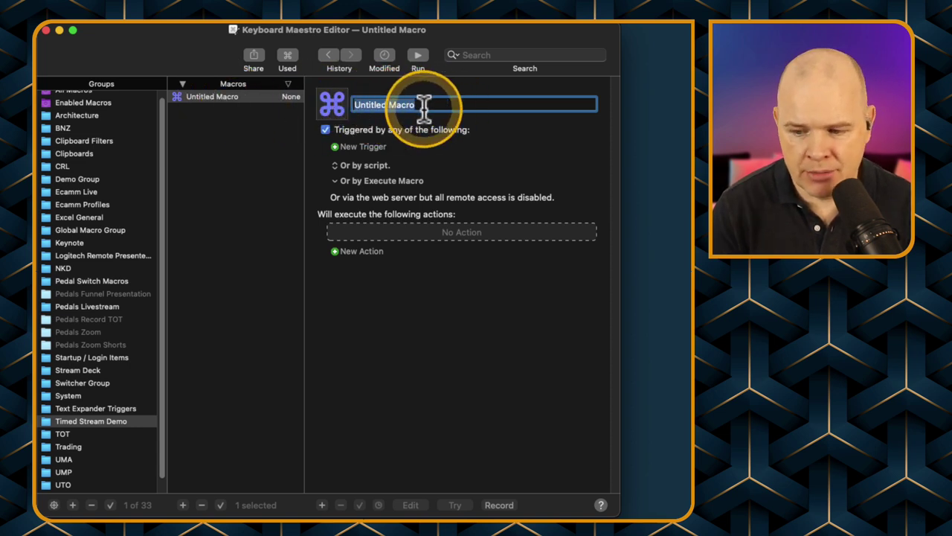
text(S)
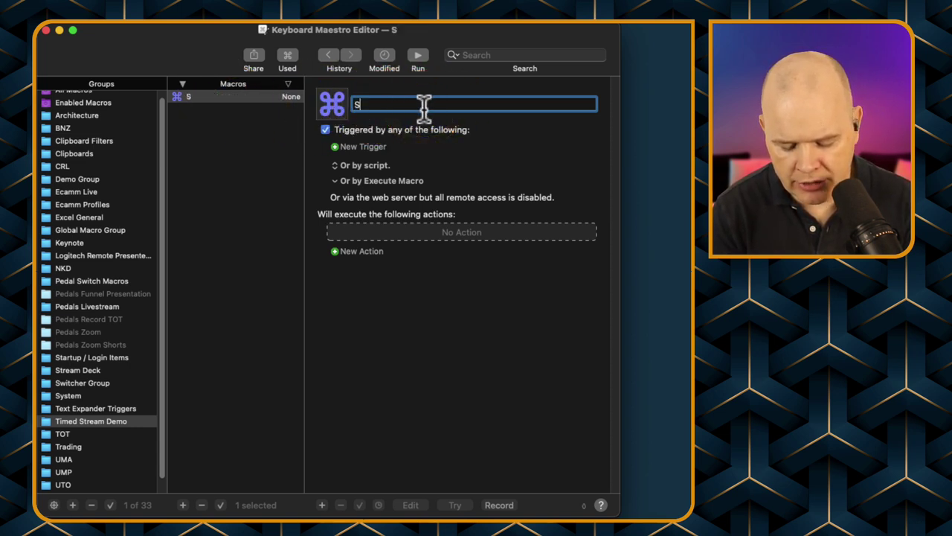
text(tart Stream)
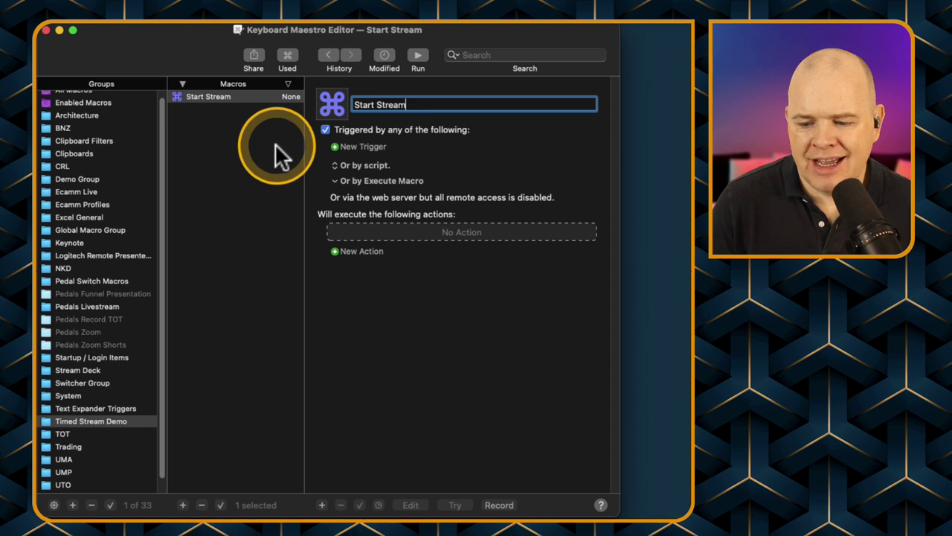
Step: Add a Time of Day Trigger to the Start Stream macro
click(337, 148)
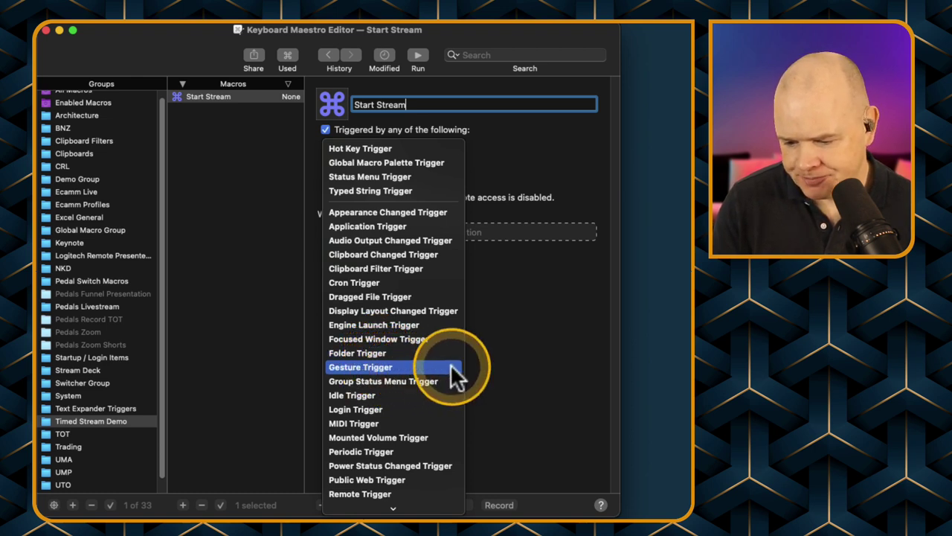
scroll(451, 365, down, 2)
scroll(451, 365, down, 2)
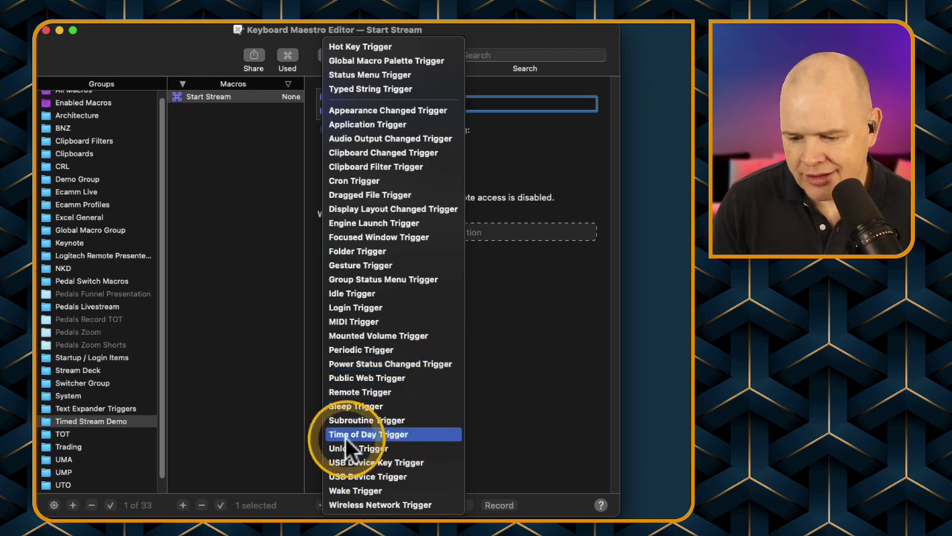
click(385, 435)
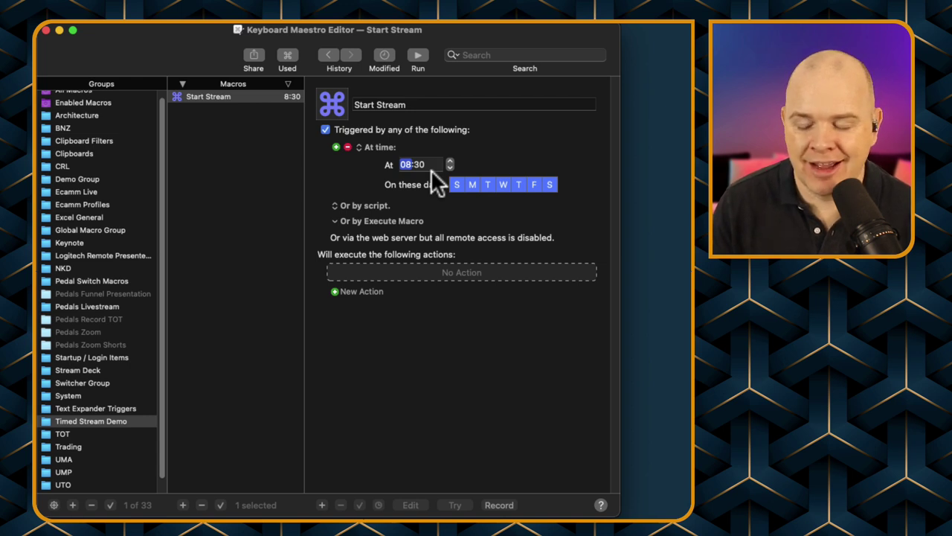
Step: Restrict the Start Stream time trigger to Mondays by deselecting every other day of the week
click(446, 183)
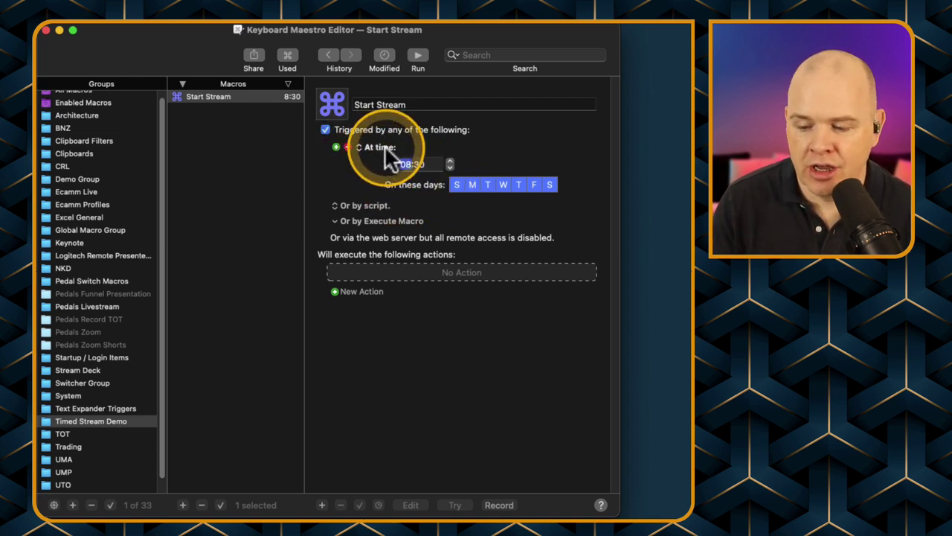
click(458, 184)
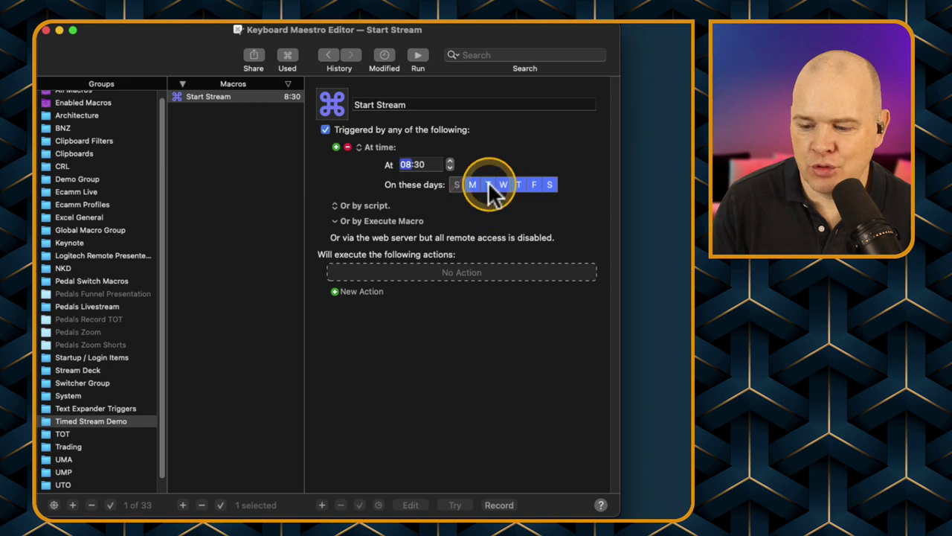
click(488, 185)
click(504, 184)
click(518, 185)
click(533, 184)
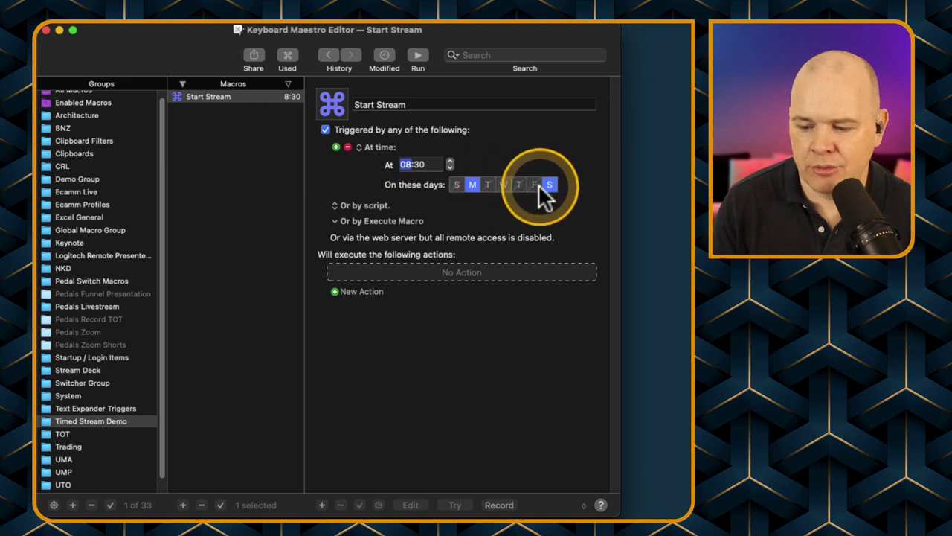
click(548, 184)
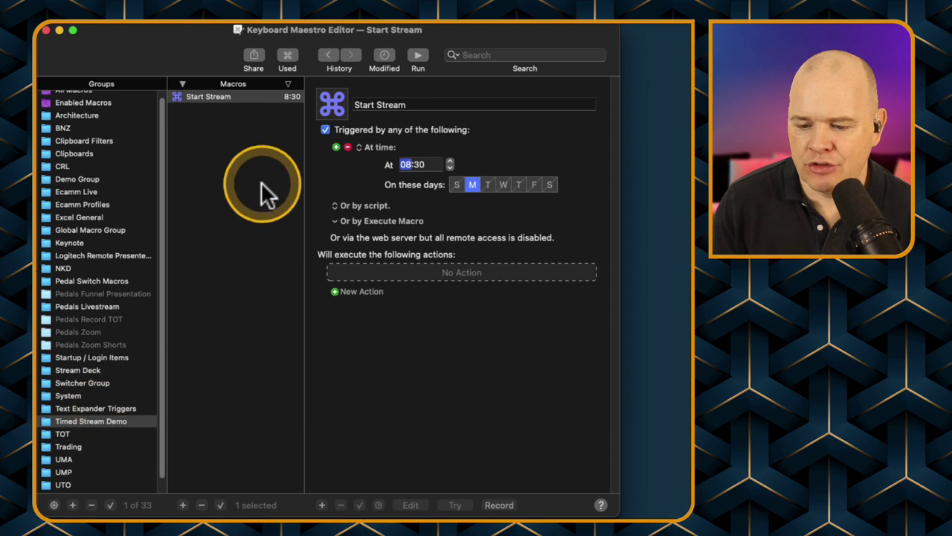
Step: Disable the Timed Stream Demo macro group, then enable it again
click(111, 408)
click(93, 421)
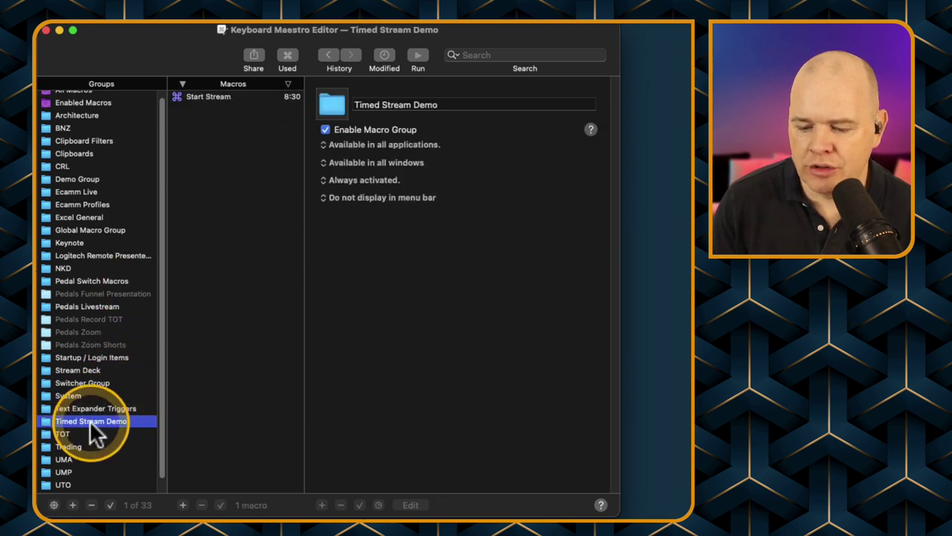
click(325, 130)
click(325, 129)
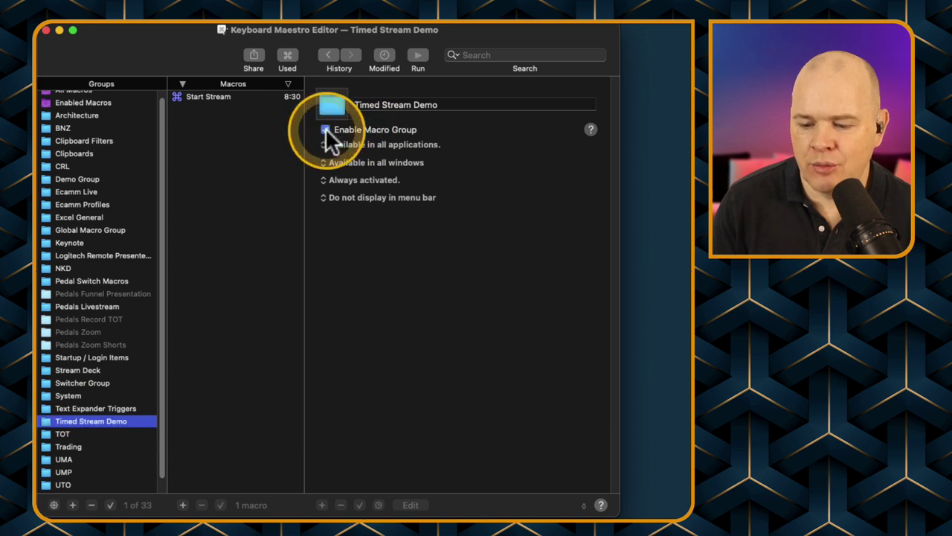
click(325, 129)
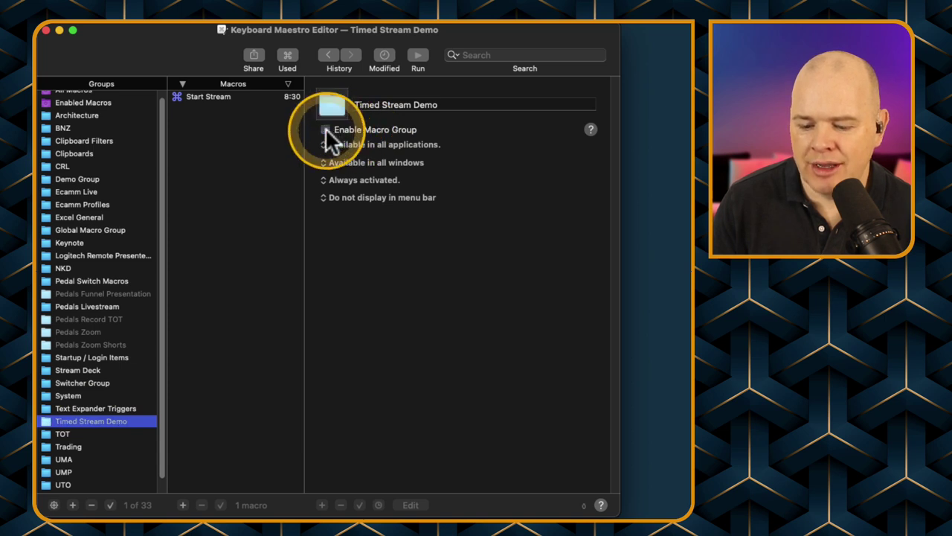
click(50, 433)
click(49, 420)
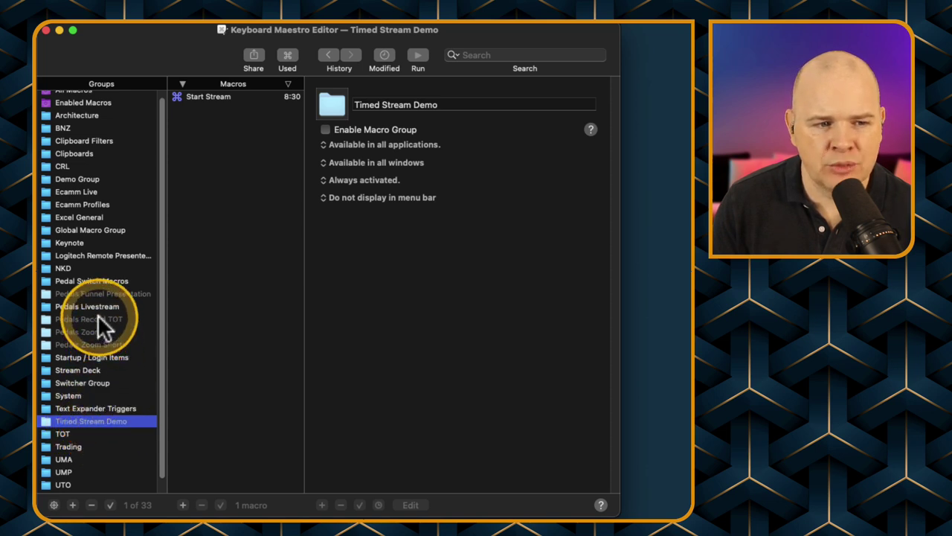
click(326, 131)
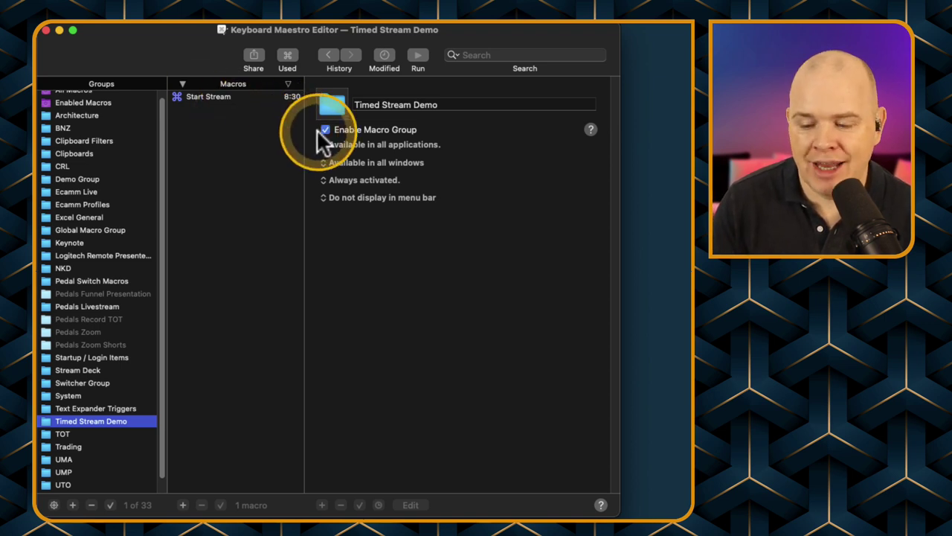
Step: Select the Start Stream macro and clear the "menu" search filter from its list of available actions
click(208, 100)
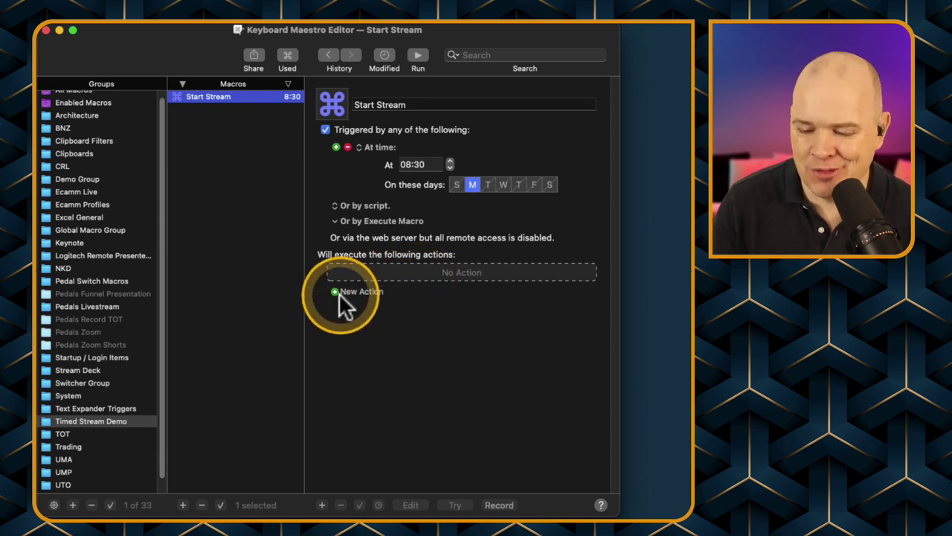
click(359, 290)
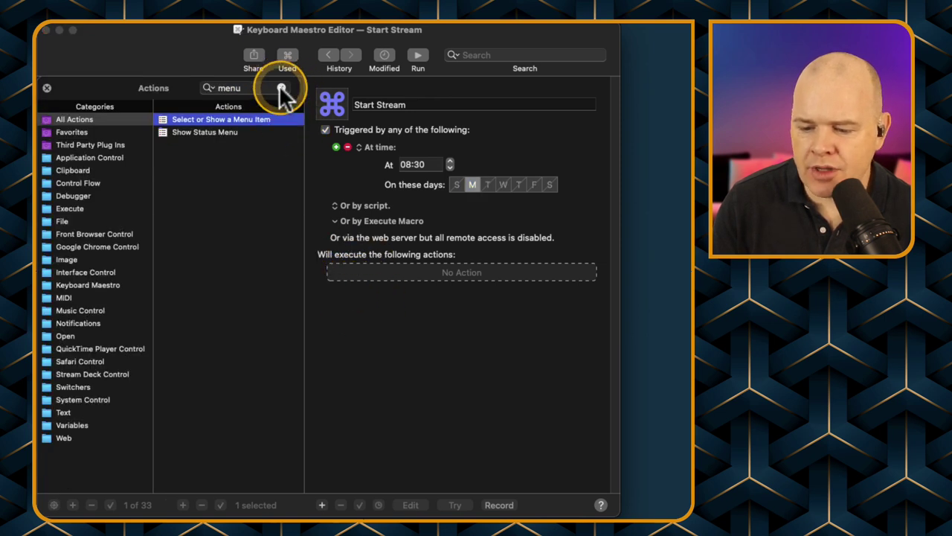
click(282, 87)
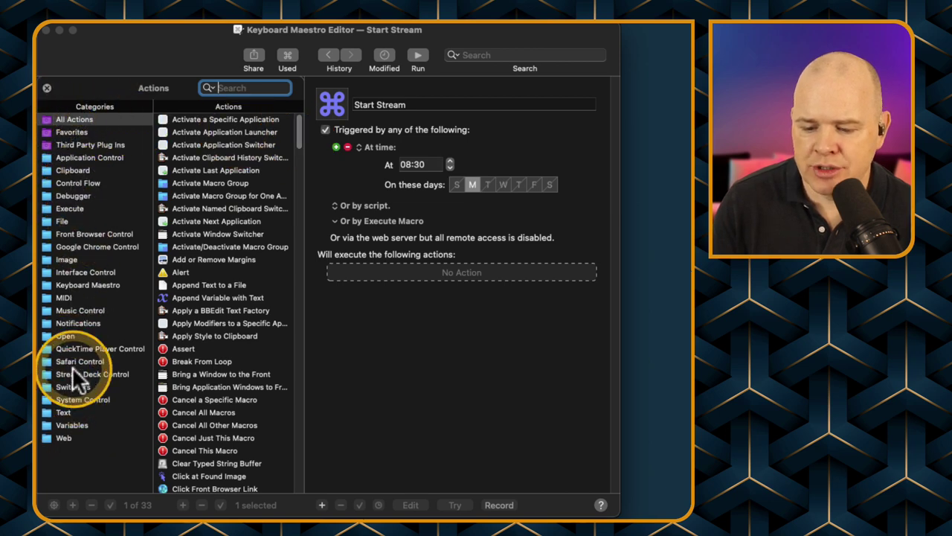
click(44, 86)
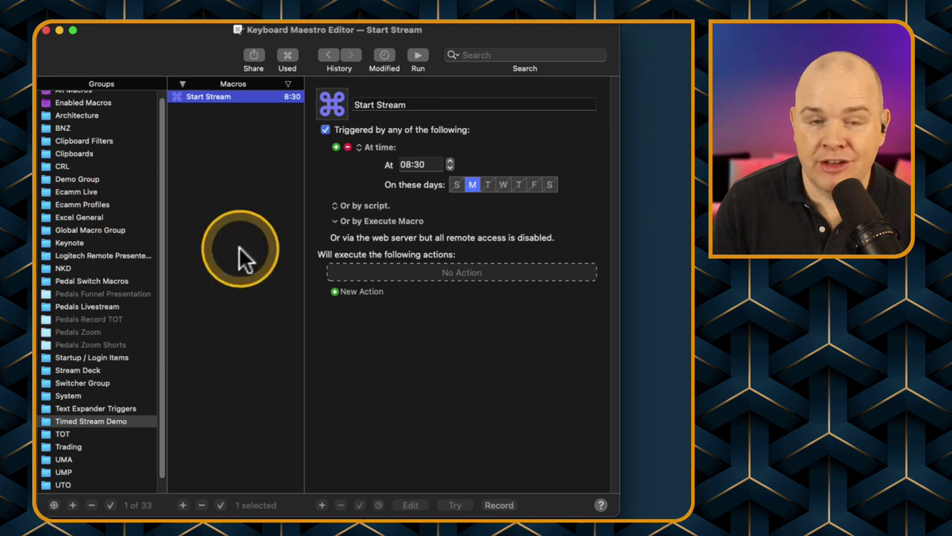
Step: Start a new action for the Start Stream macro and browse the list of all available actions
click(334, 290)
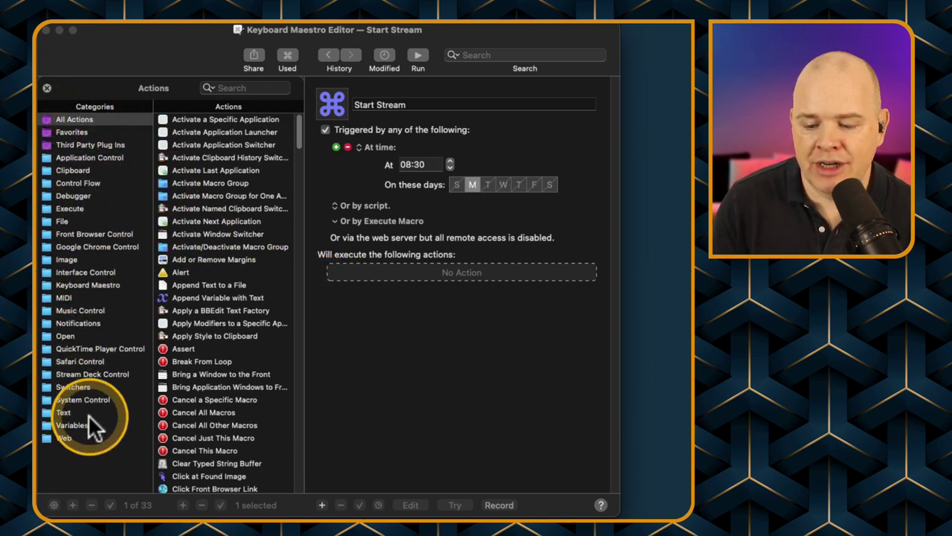
click(80, 119)
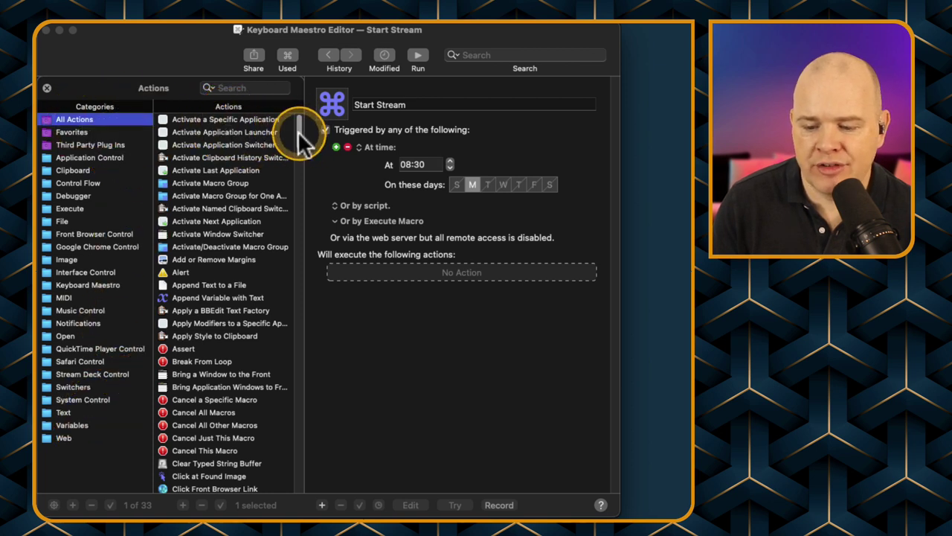
drag(301, 134, 308, 309)
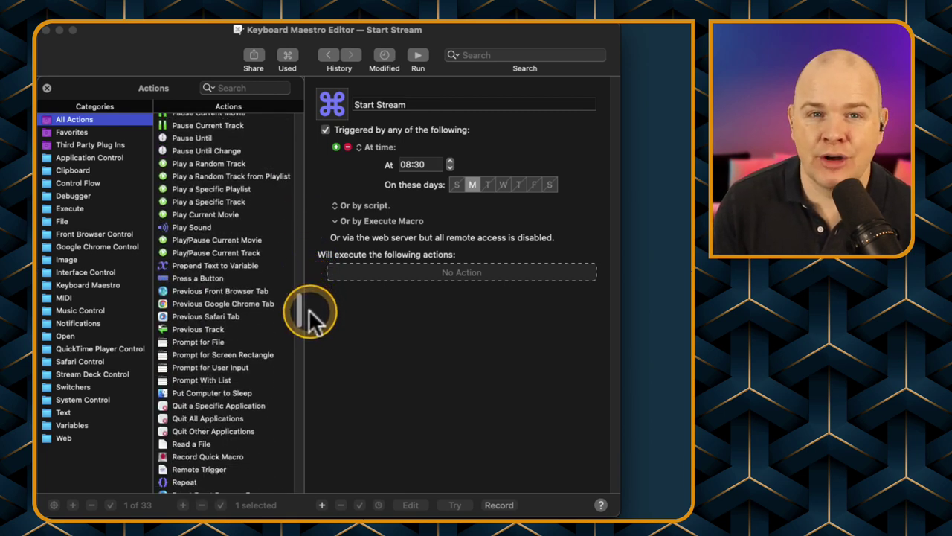
drag(309, 308, 319, 100)
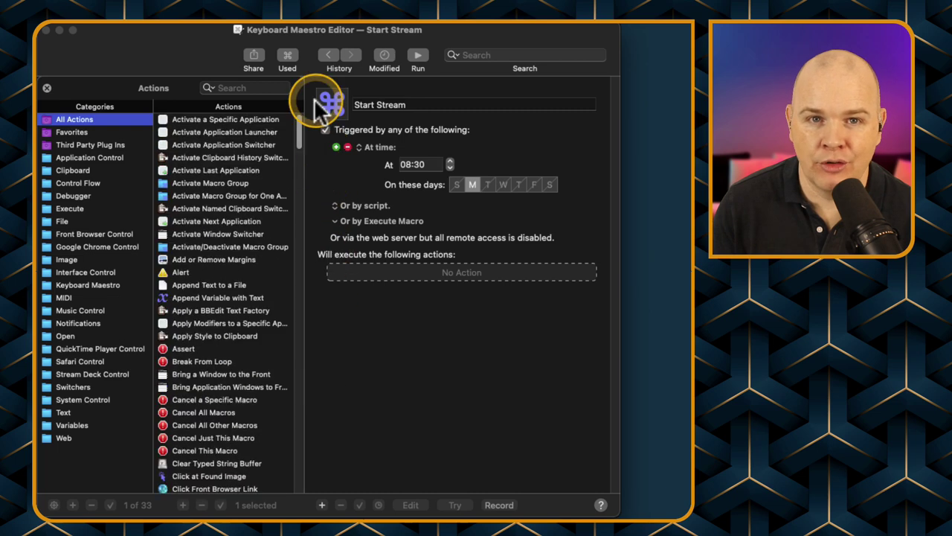
click(225, 156)
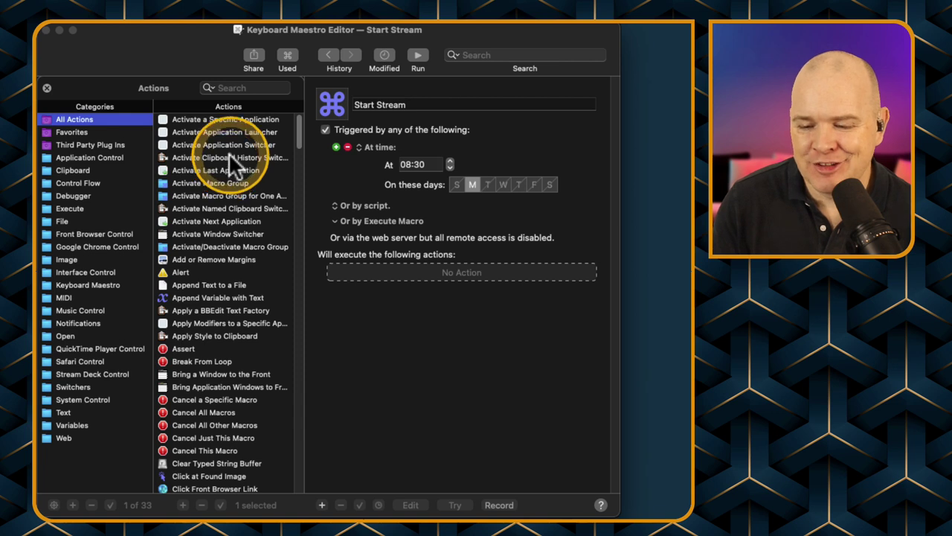
click(335, 223)
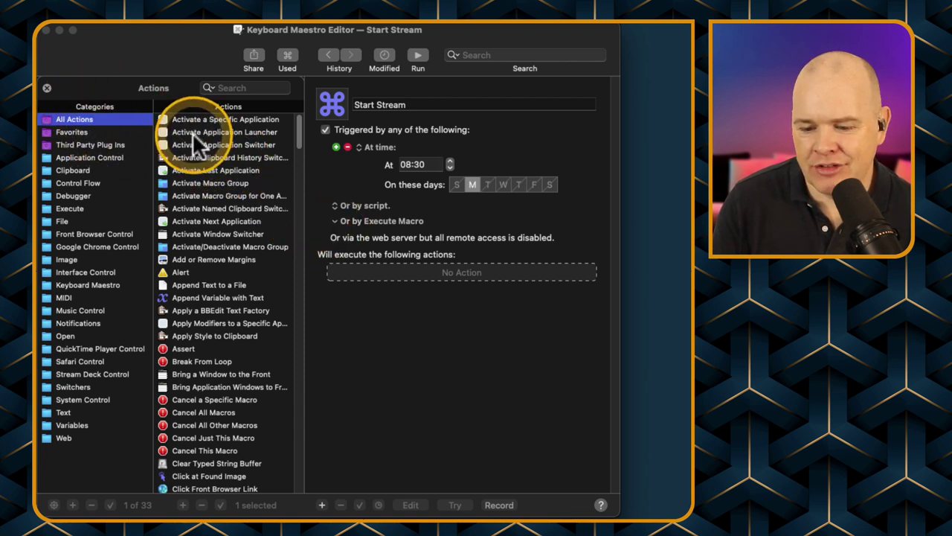
click(212, 168)
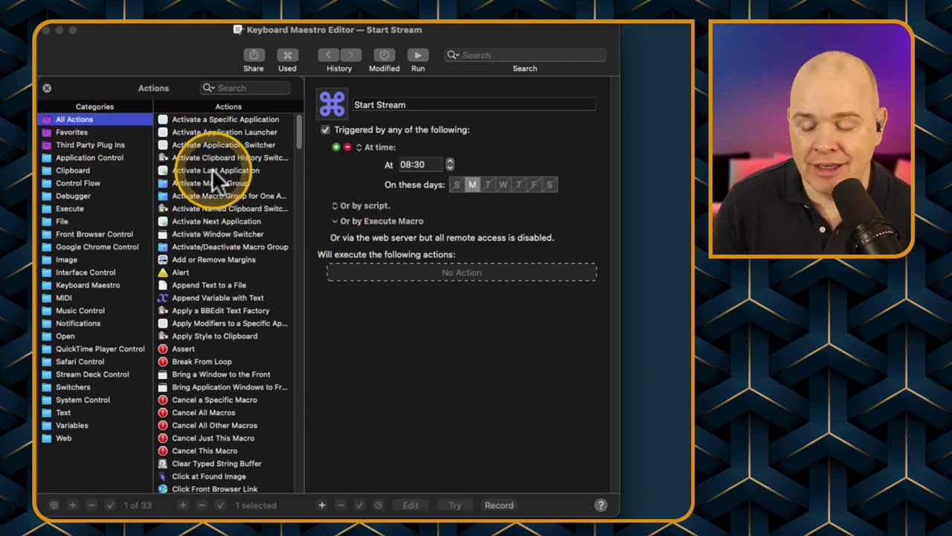
Step: Filter the list of available actions for the Start Stream macro by "menu"
click(217, 88)
click(315, 146)
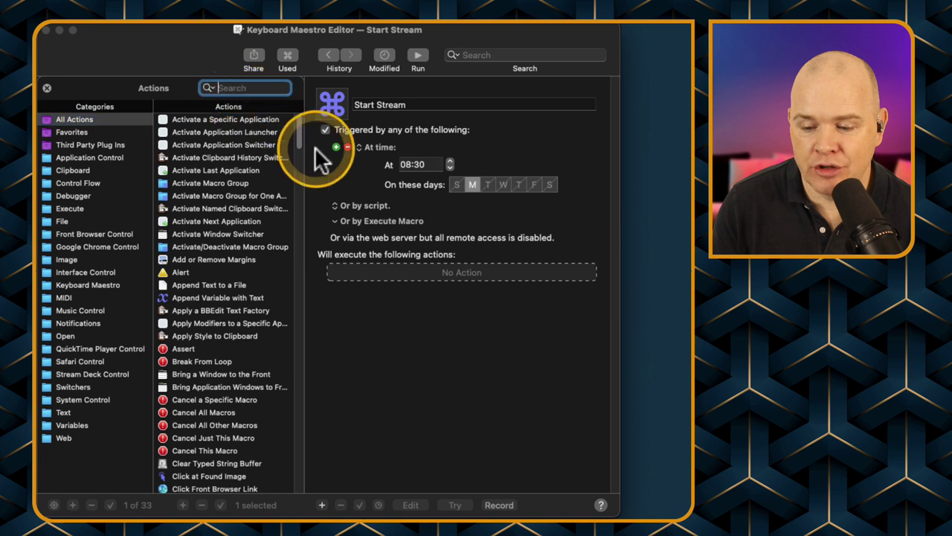
click(458, 181)
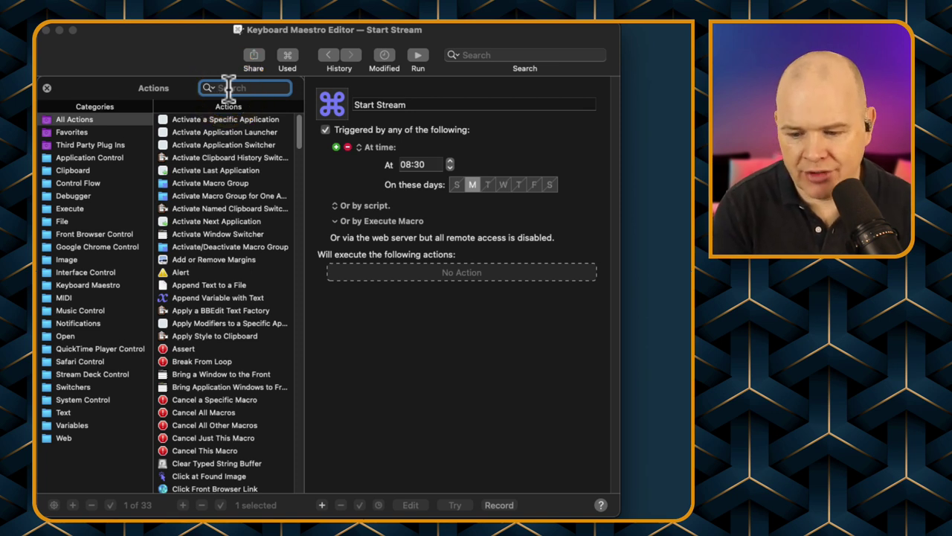
text(enu)
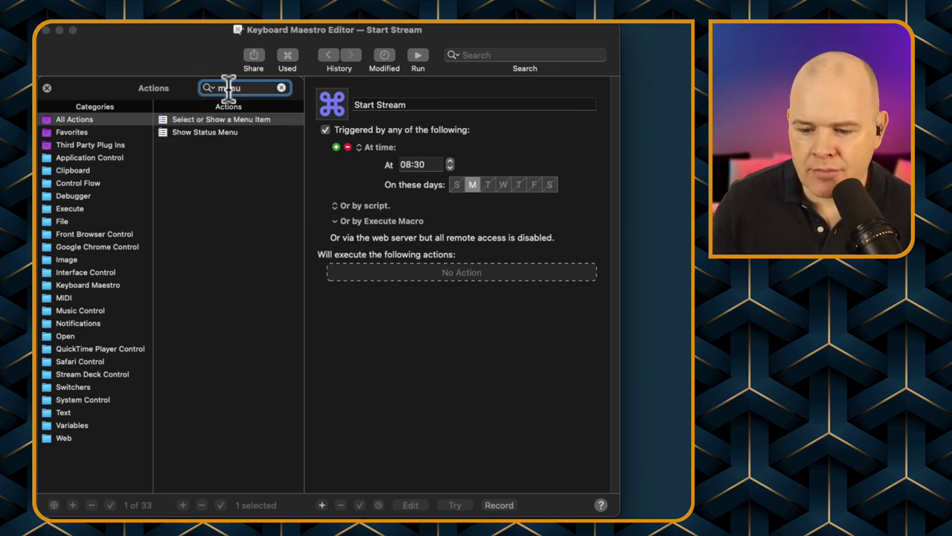
click(179, 159)
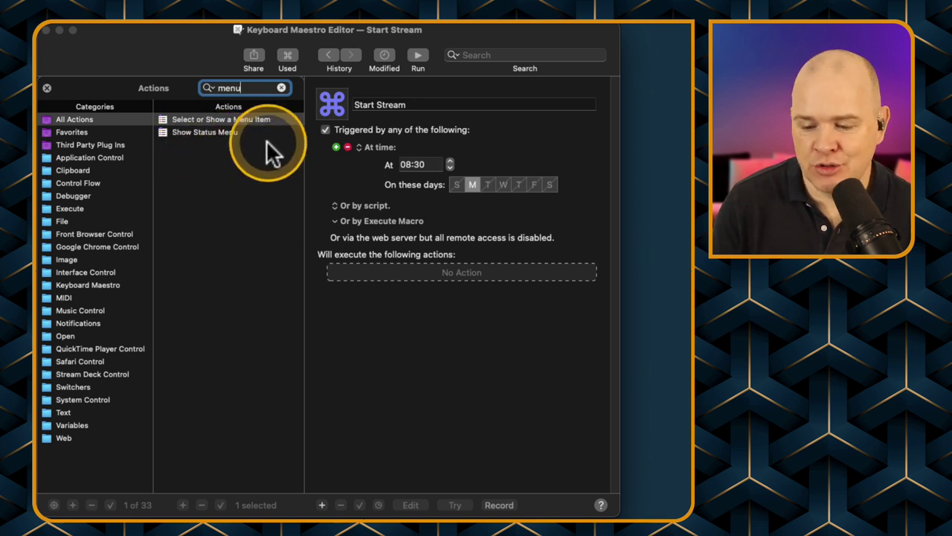
Step: Add a Select or Show a Menu Item action to the Start Stream macro and target it at Ecamm Live Beta
click(210, 120)
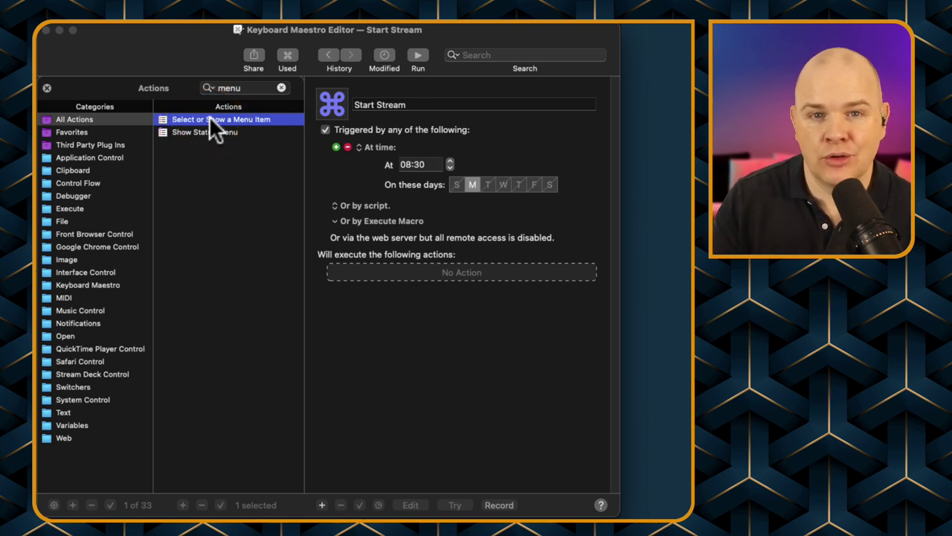
click(211, 116)
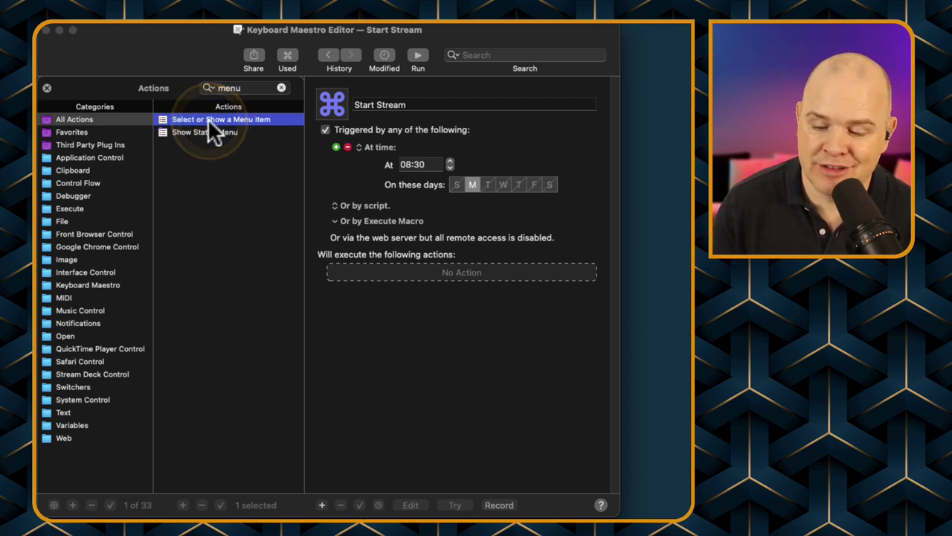
mouse_move(208, 118)
mouse_down()
mouse_move(220, 117)
mouse_move(396, 276)
mouse_move(406, 273)
mouse_move(203, 111)
mouse_move(347, 177)
mouse_move(379, 277)
mouse_move(420, 304)
mouse_move(398, 368)
mouse_move(430, 457)
mouse_move(478, 354)
mouse_move(380, 250)
mouse_move(213, 122)
mouse_up()
double_click(213, 119)
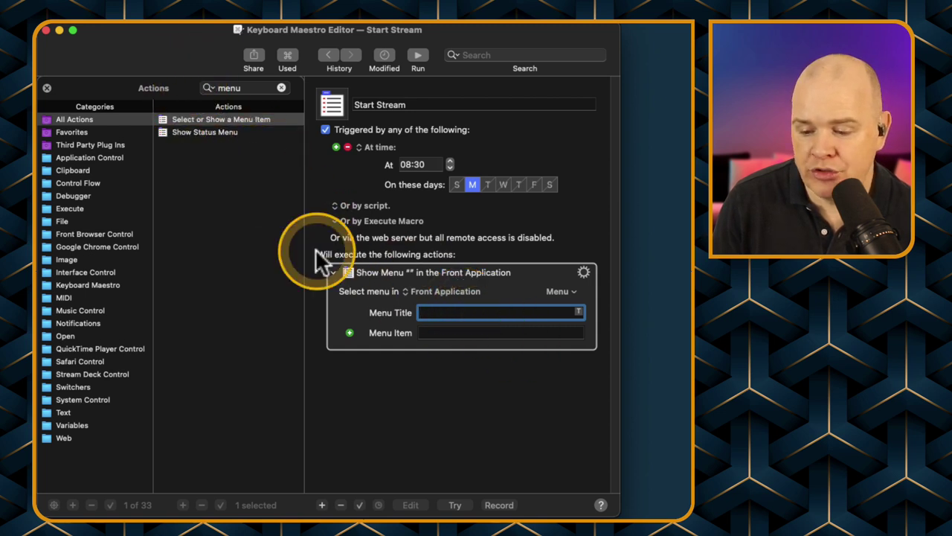
click(408, 290)
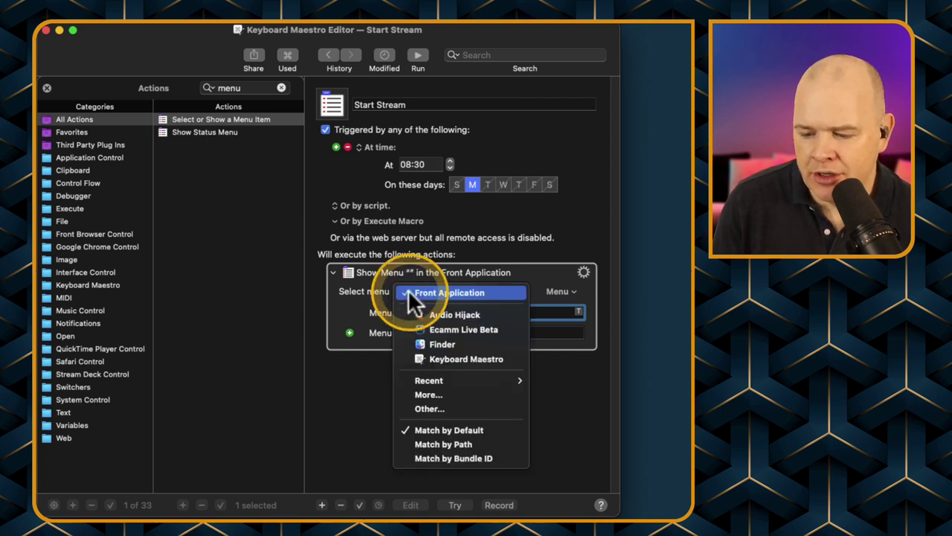
click(474, 331)
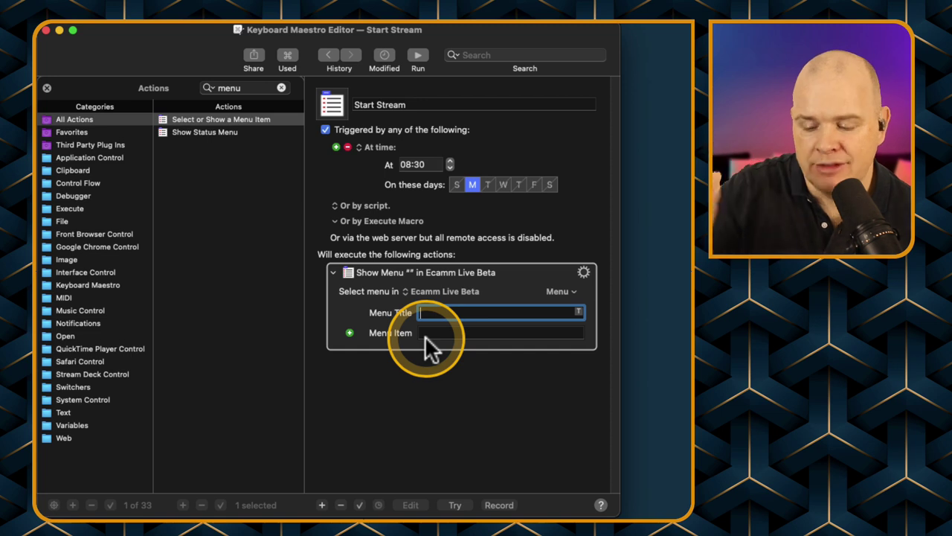
Step: Add three submenu levels to the menu action, then remove all of them again
click(350, 332)
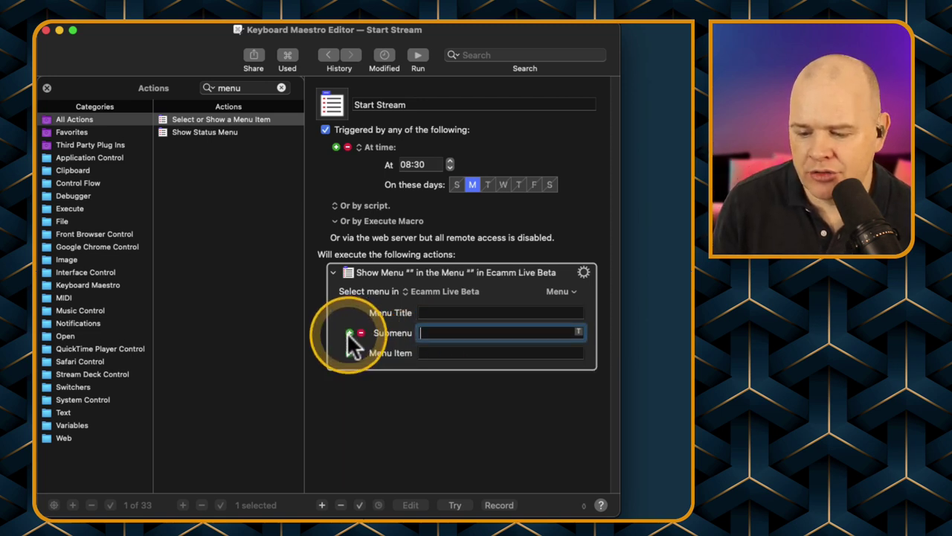
click(347, 351)
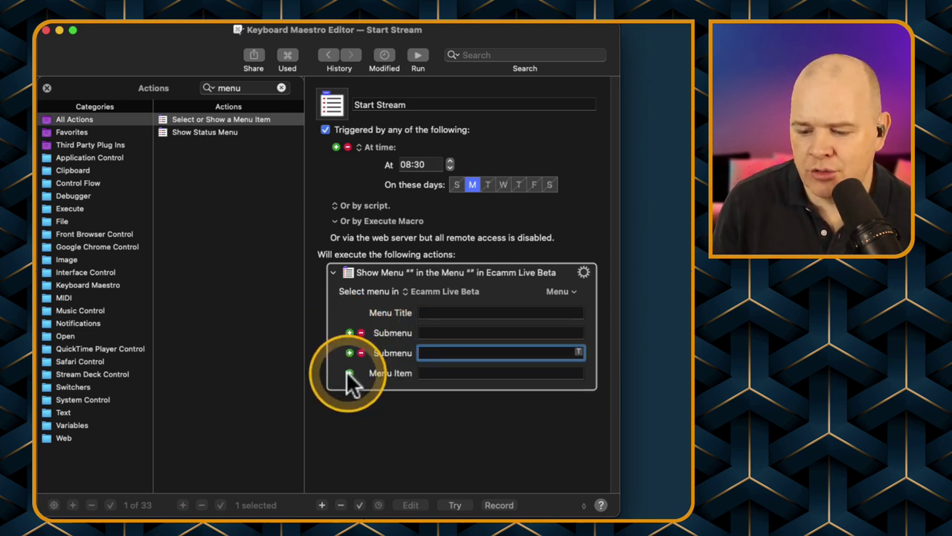
click(347, 372)
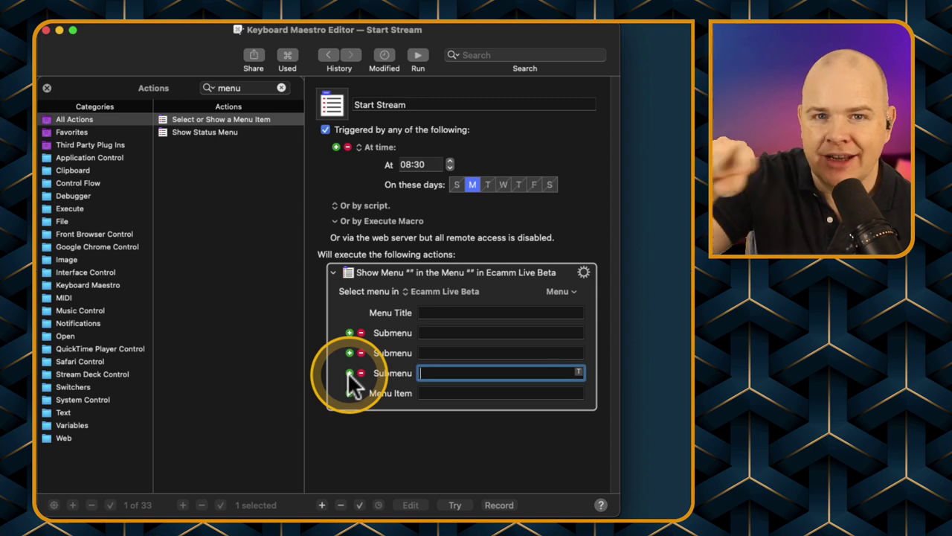
click(355, 390)
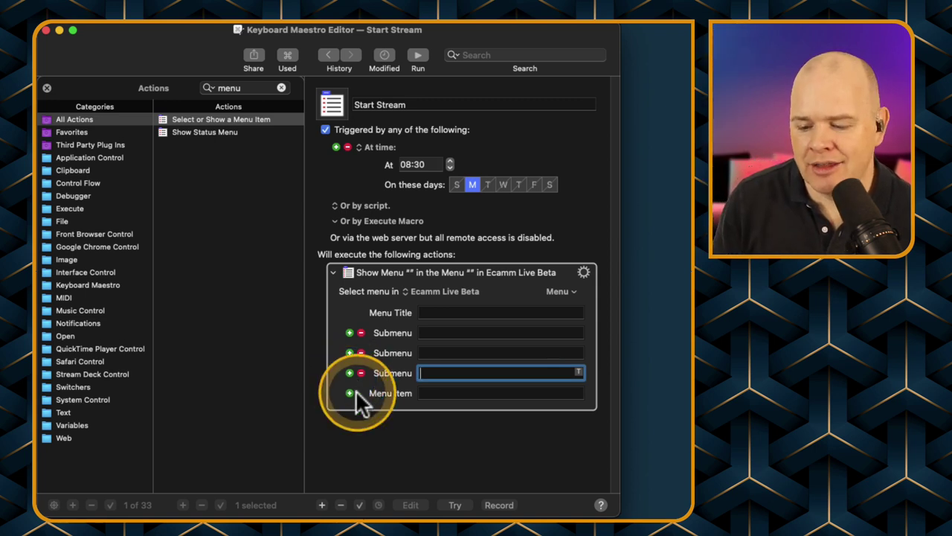
click(359, 372)
click(358, 353)
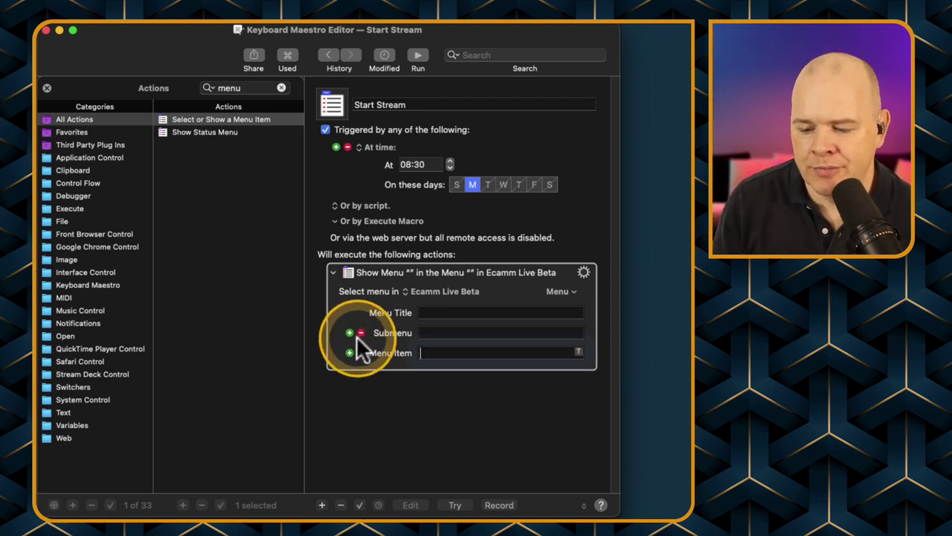
click(358, 332)
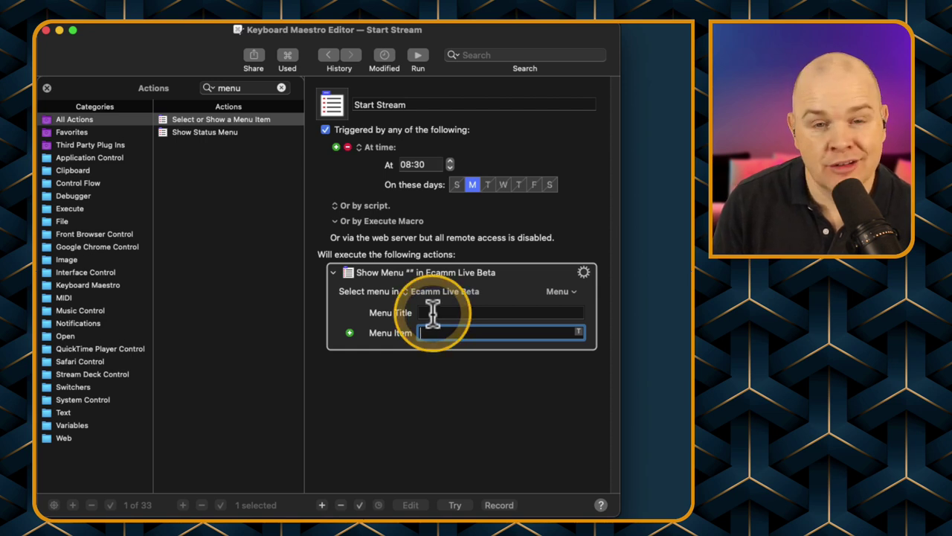
Step: Fill the menu action with the Begin Recording item from Ecamm Live Beta's own application menu
click(573, 290)
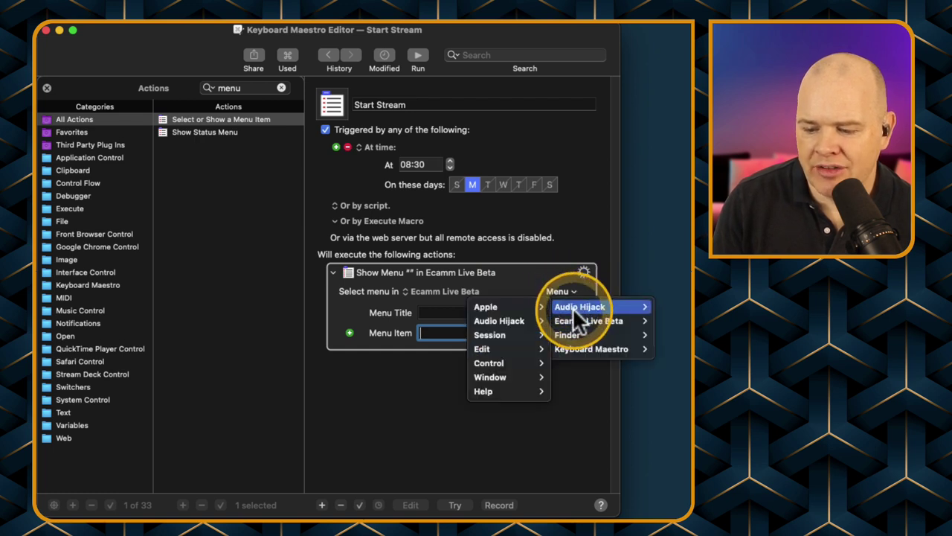
mouse_move(574, 320)
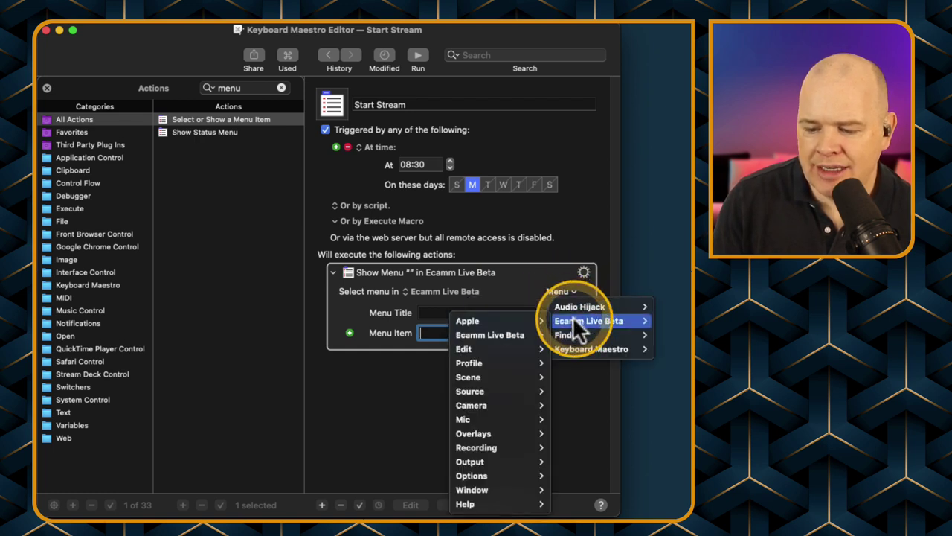
mouse_move(505, 318)
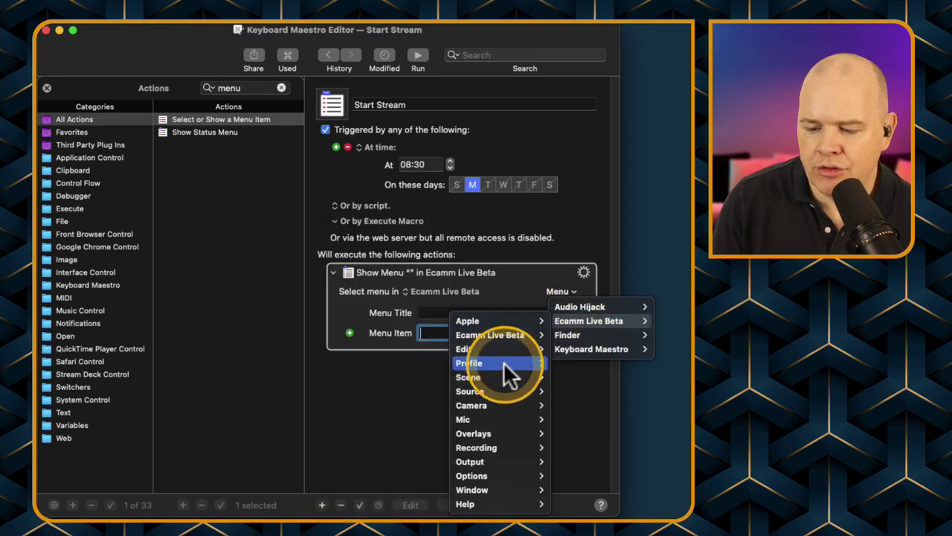
mouse_move(504, 375)
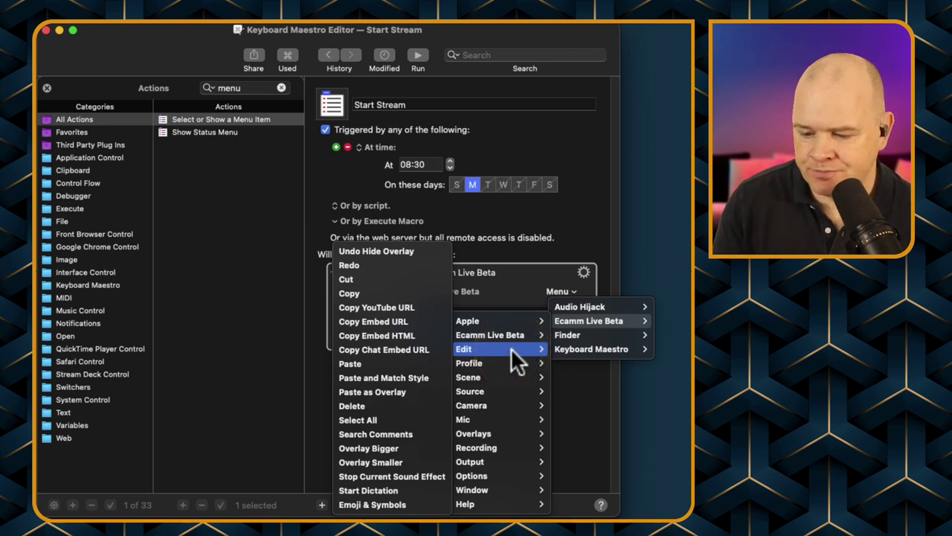
click(513, 340)
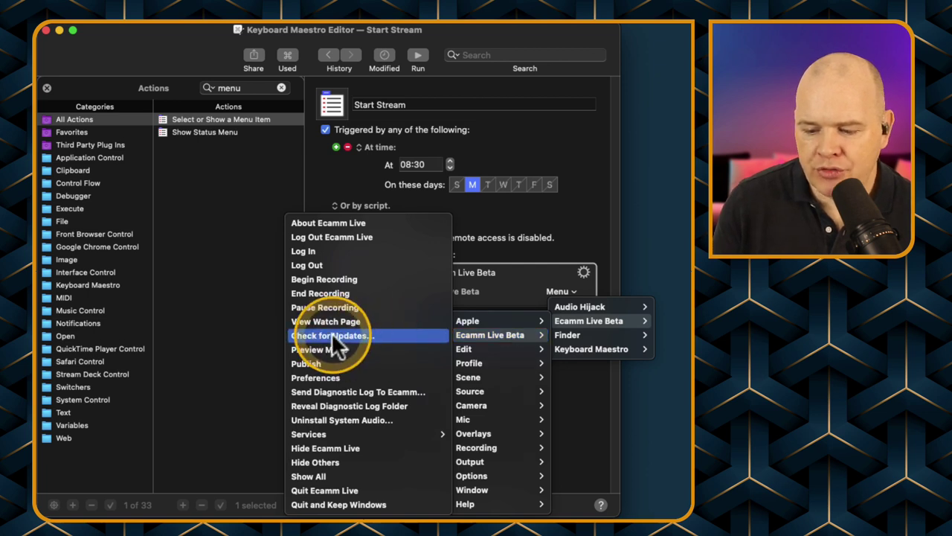
click(329, 277)
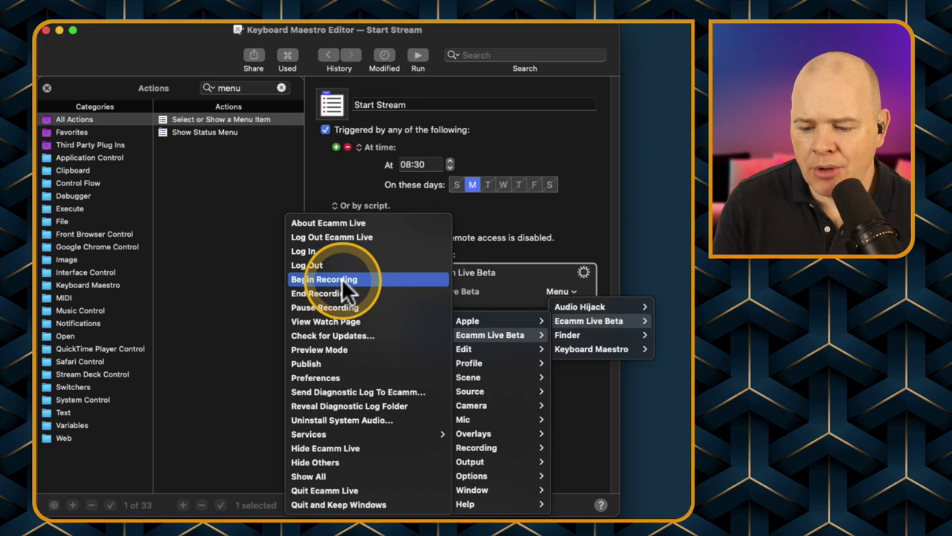
click(342, 279)
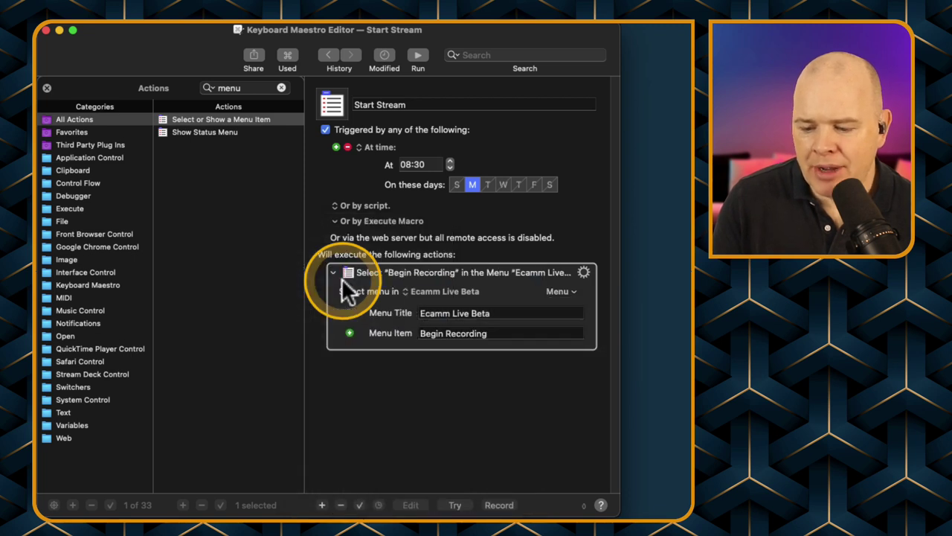
Step: Change the action's menu item name to "Begin Live Session"
drag(502, 331, 393, 339)
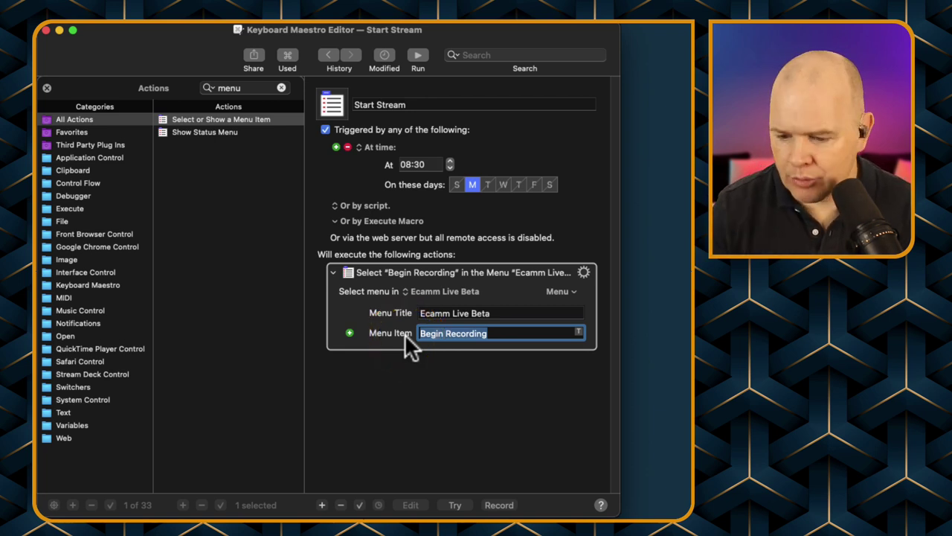
drag(404, 333, 464, 335)
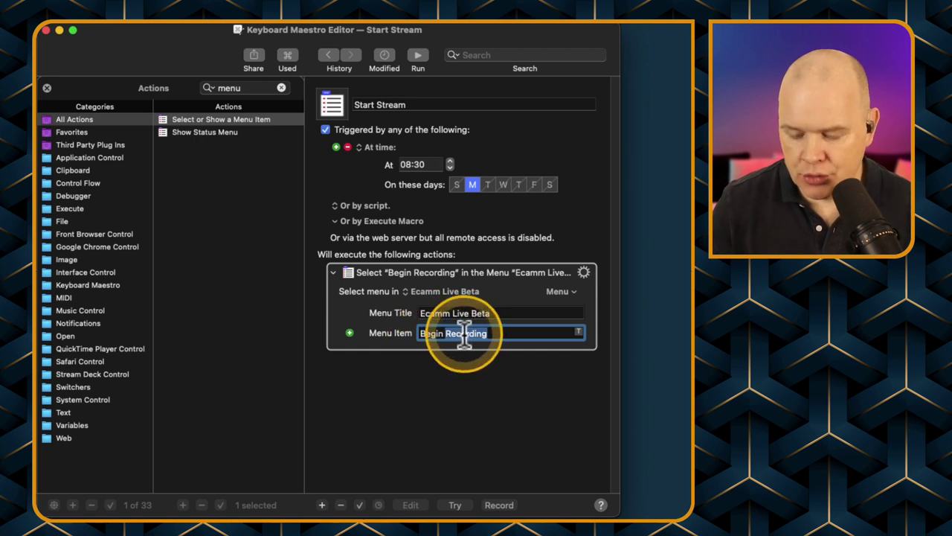
text(Begin Live S)
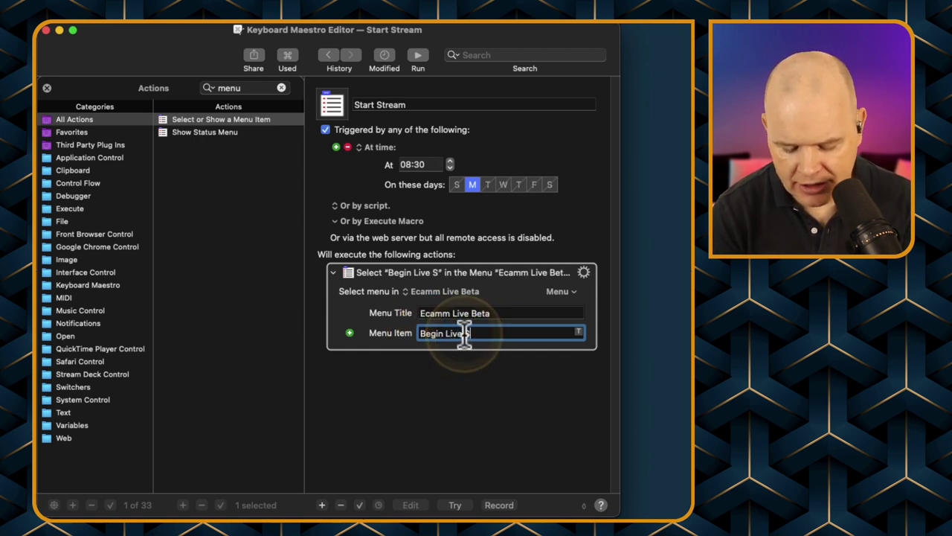
text(ession)
click(489, 342)
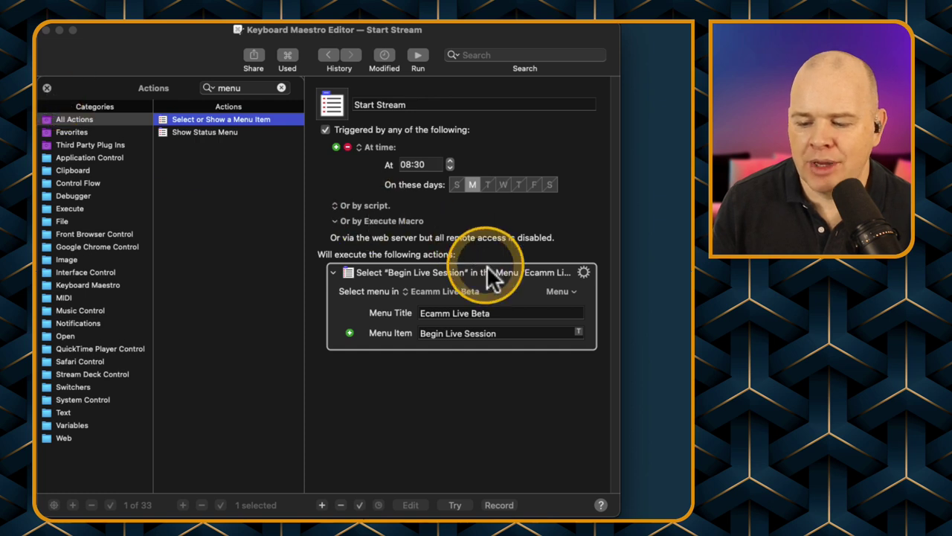
Step: Duplicate the Begin Live Session menu action within the Start Stream macro
click(498, 286)
right_click(499, 286)
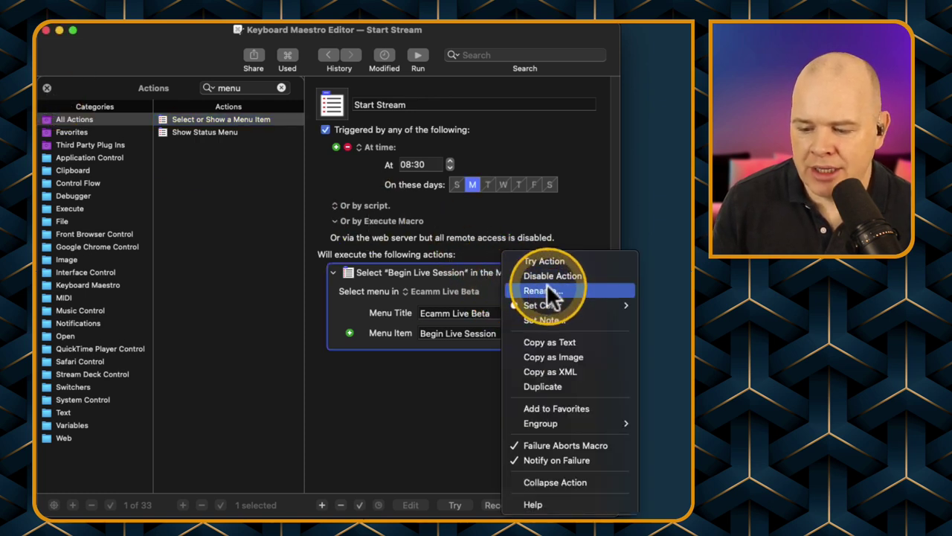
click(562, 387)
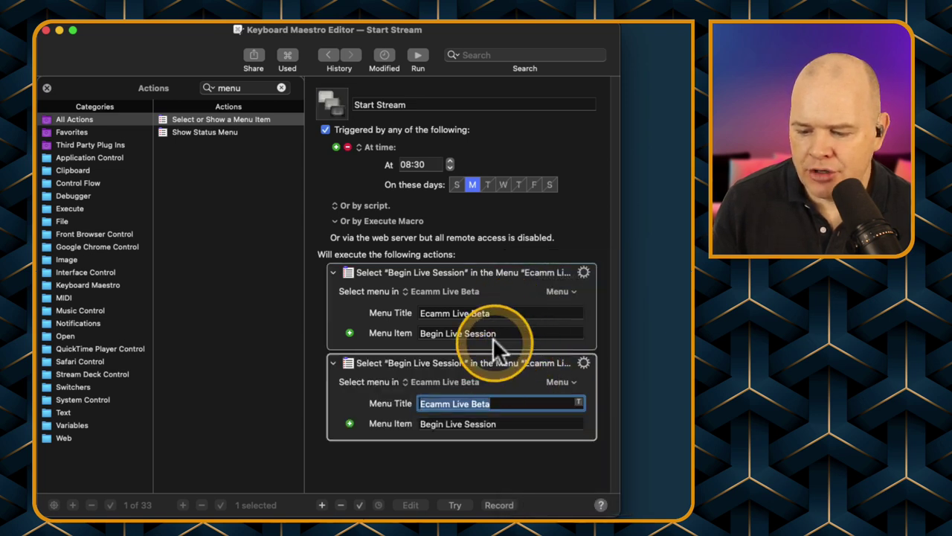
Step: Set the first menu action to Ecamm Live Beta's Scene > Timed Stream Demo > Scene 1, and close the list of available actions
click(489, 278)
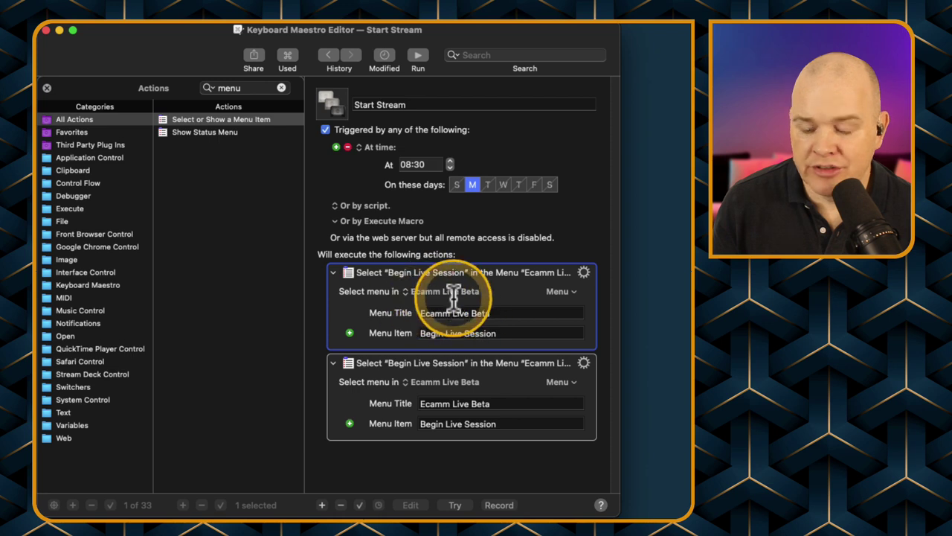
click(570, 290)
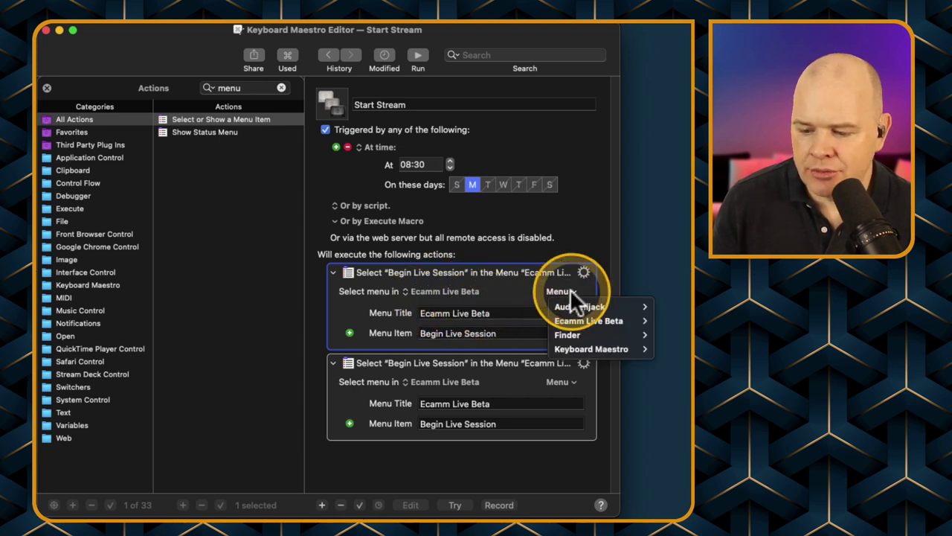
mouse_move(582, 320)
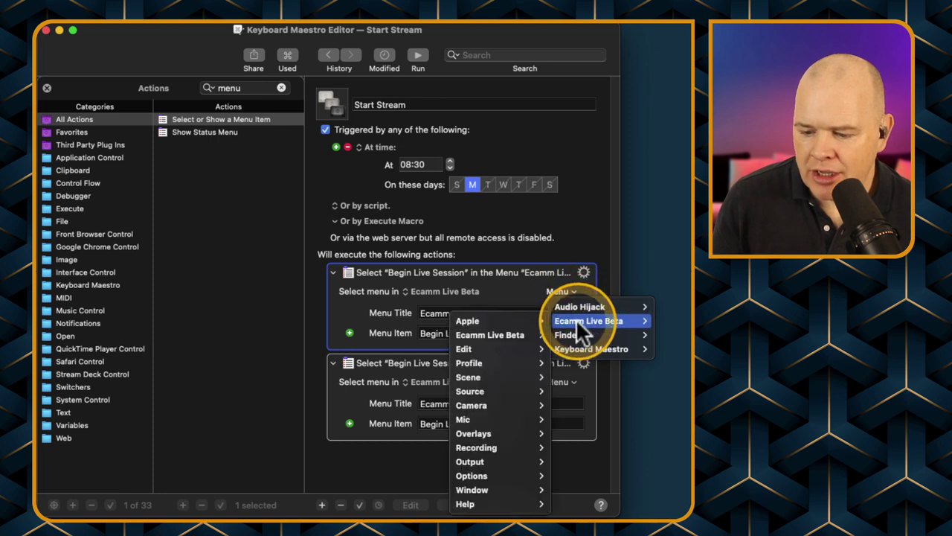
mouse_move(500, 374)
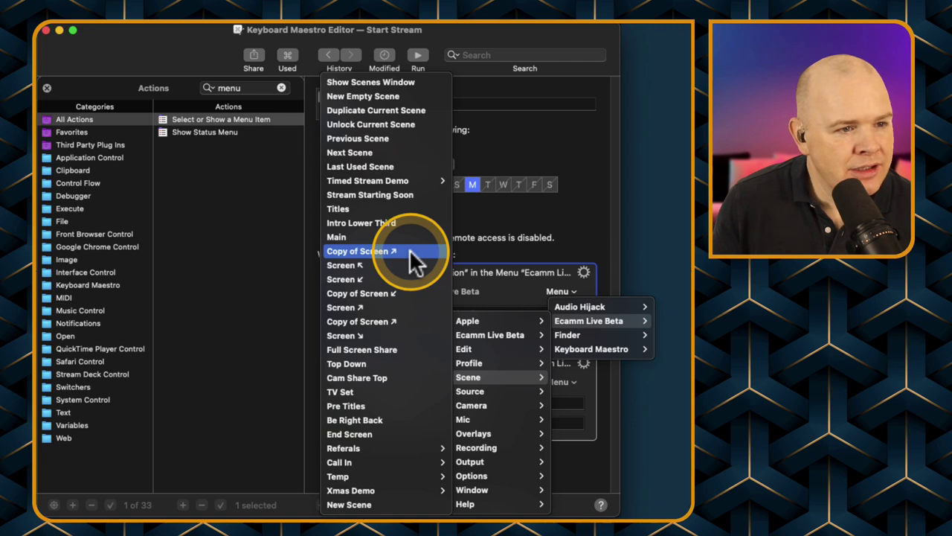
mouse_move(409, 183)
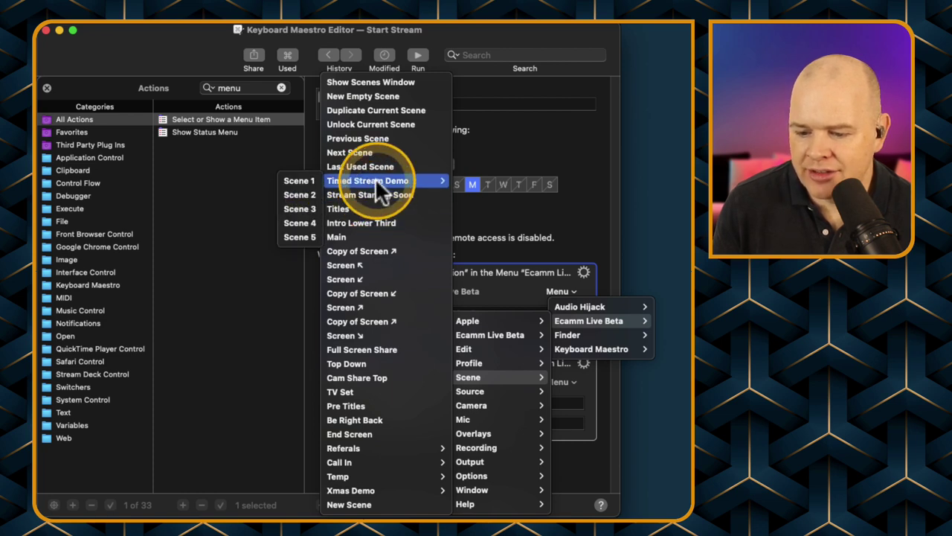
click(308, 180)
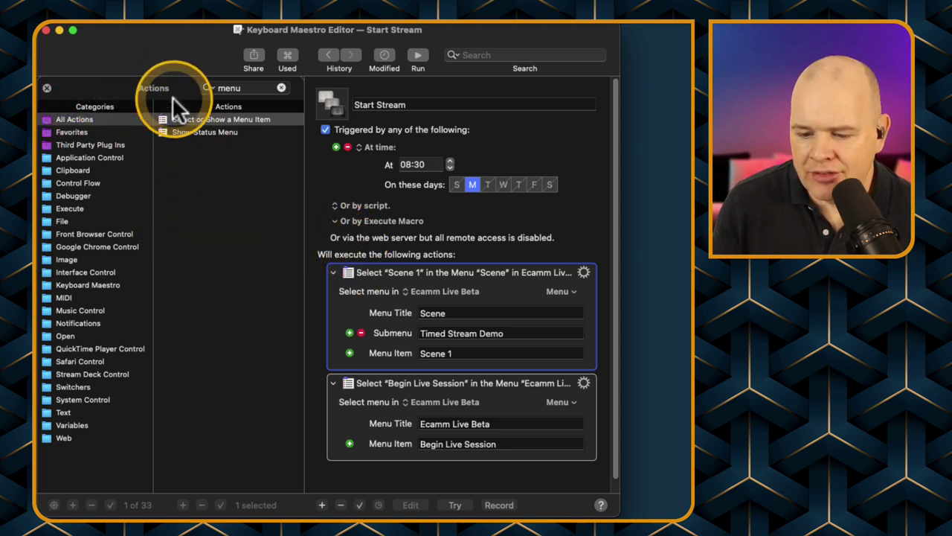
click(47, 86)
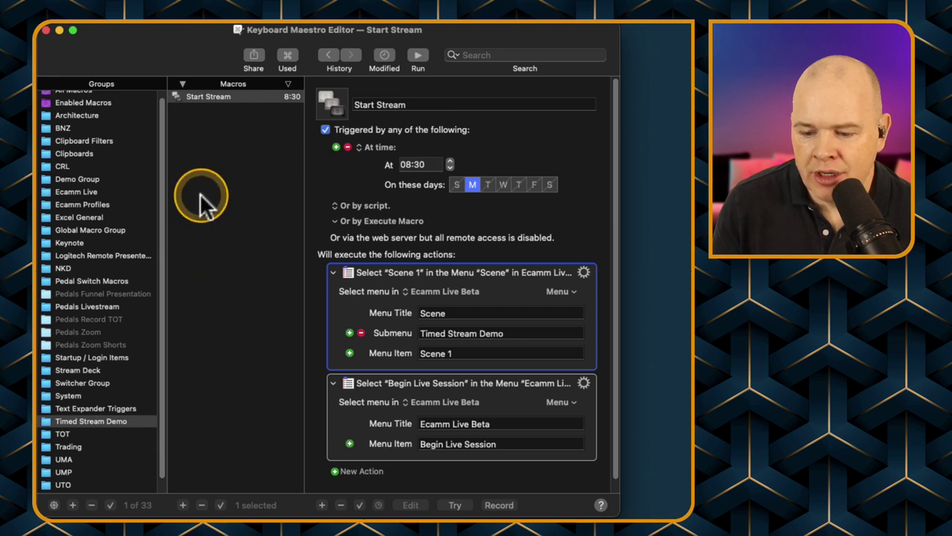
Step: Duplicate the Start Stream macro and rename the copy "End Stream"
right_click(224, 96)
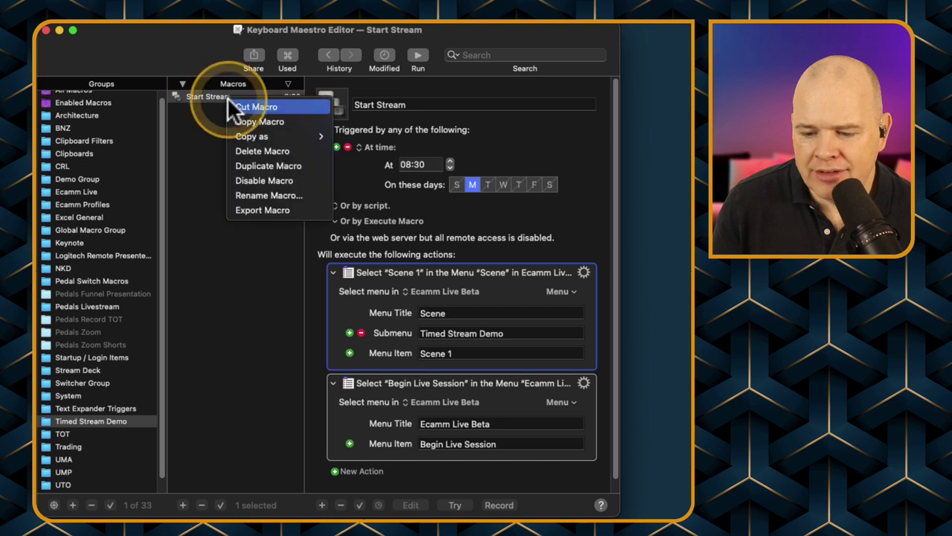
click(250, 165)
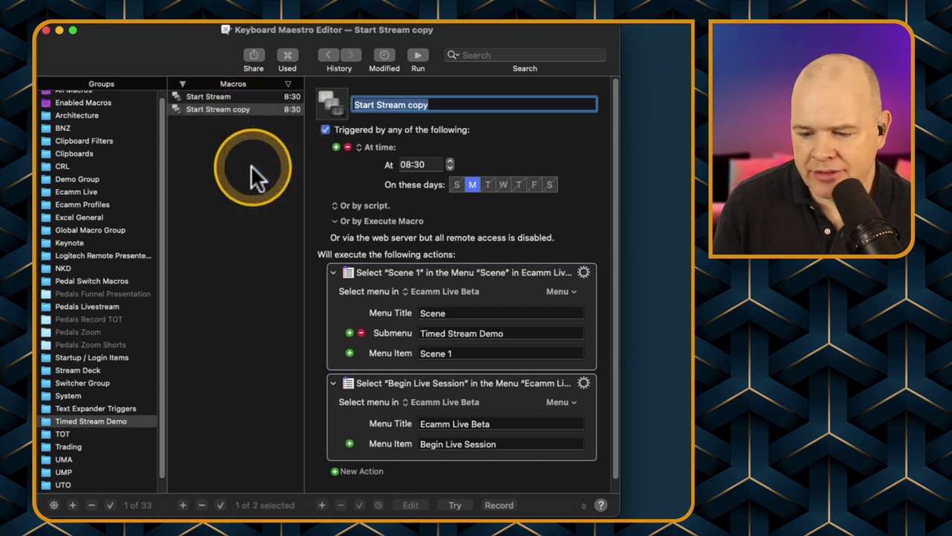
double_click(364, 105)
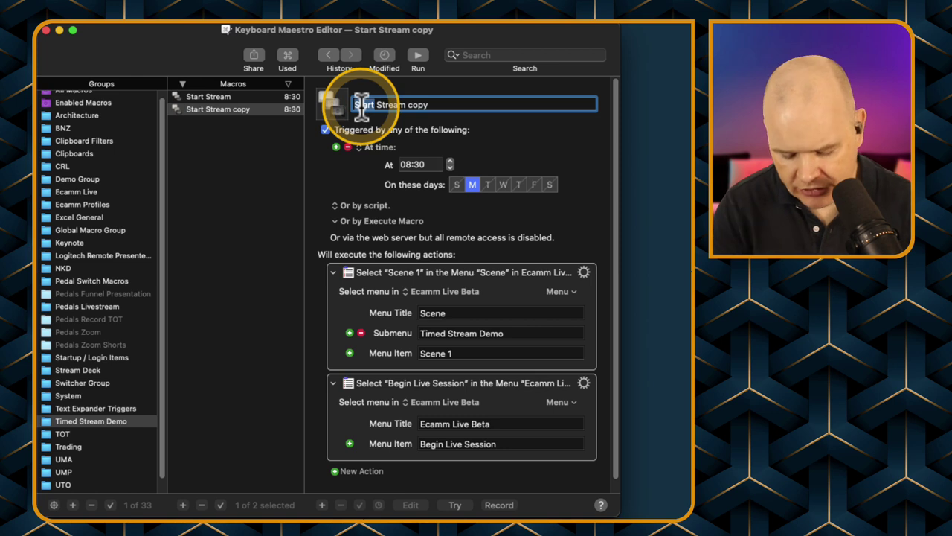
text(End)
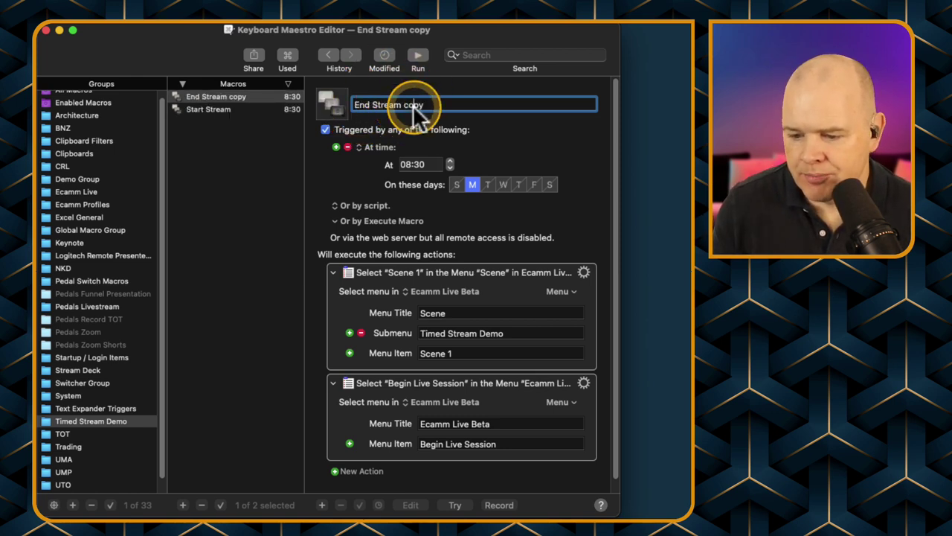
double_click(413, 105)
key(BackSpace)
key(BackSpace)
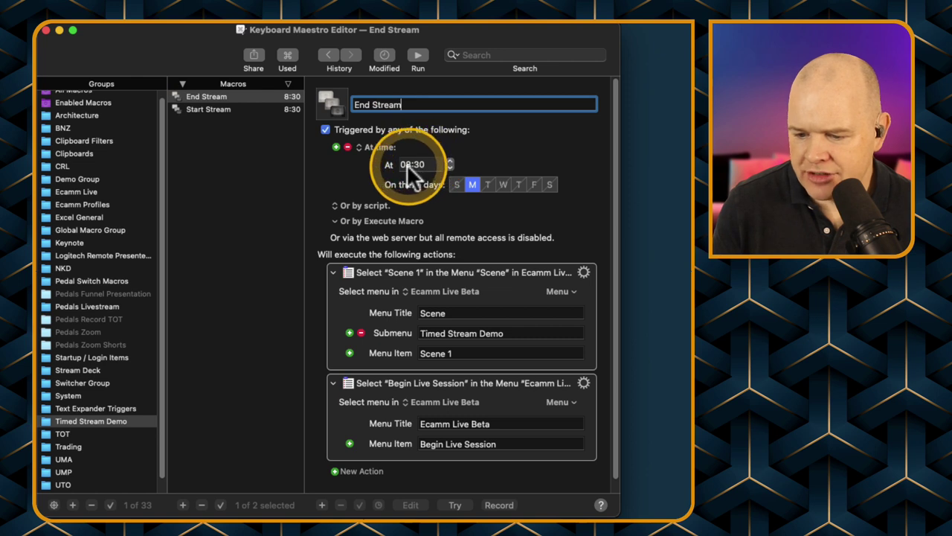
Step: Set the End Stream macro's trigger time to 18:30
click(408, 164)
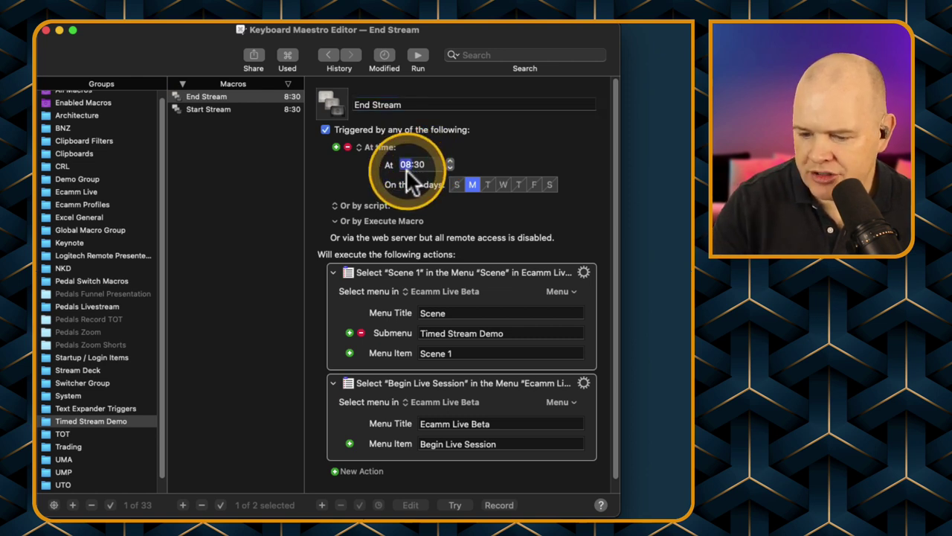
click(491, 158)
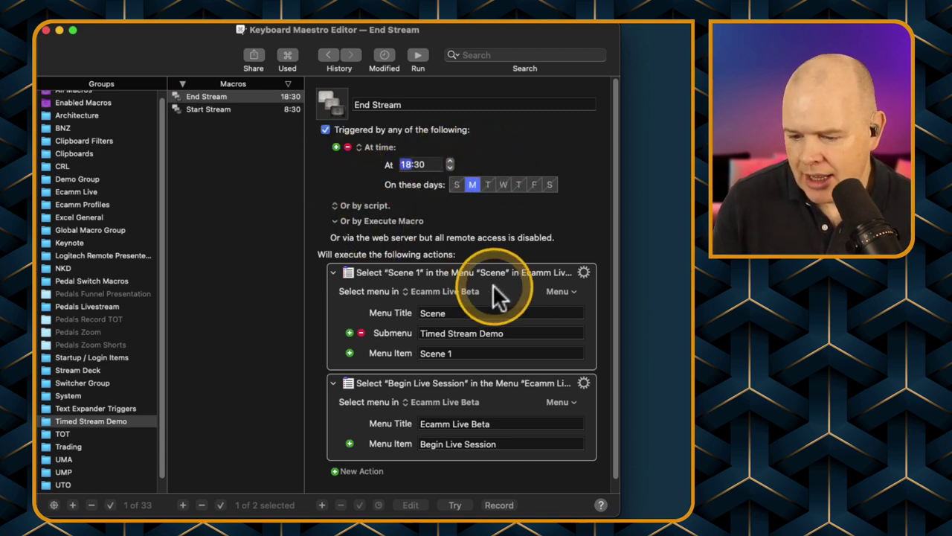
Step: Delete the Scene 1 menu action from the End Stream macro and change the remaining action's menu item to "End Live Session"
click(518, 299)
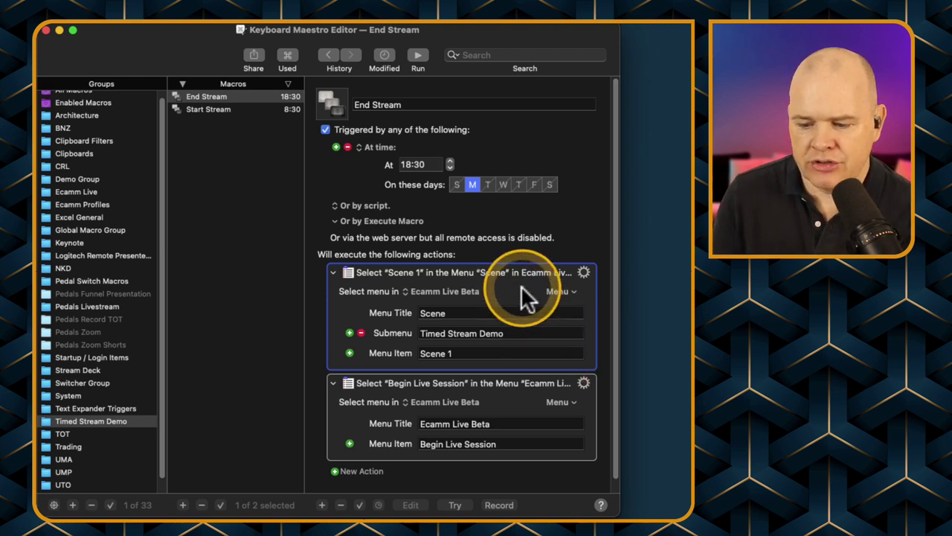
key(Delete)
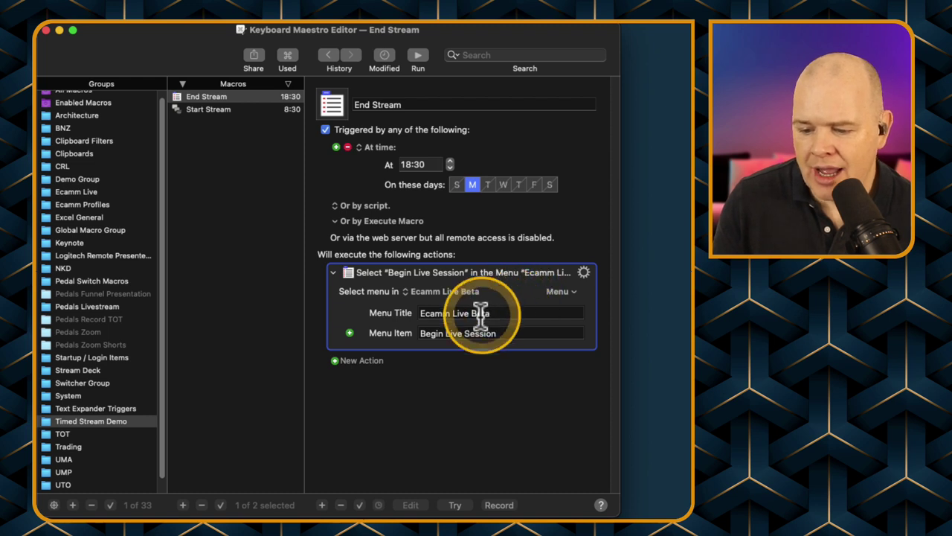
click(433, 334)
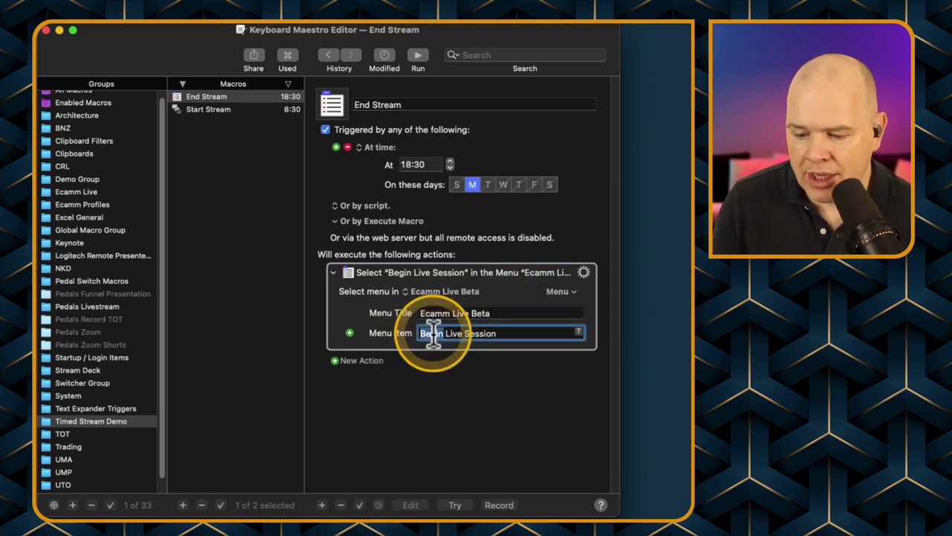
text(End)
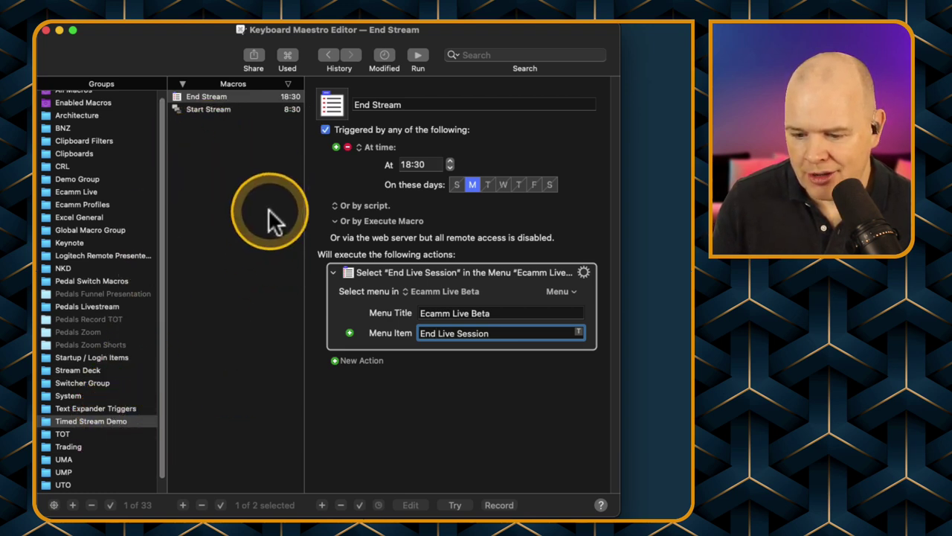
Step: Disable the Timed Stream Demo macro group and switch to the System group
click(116, 420)
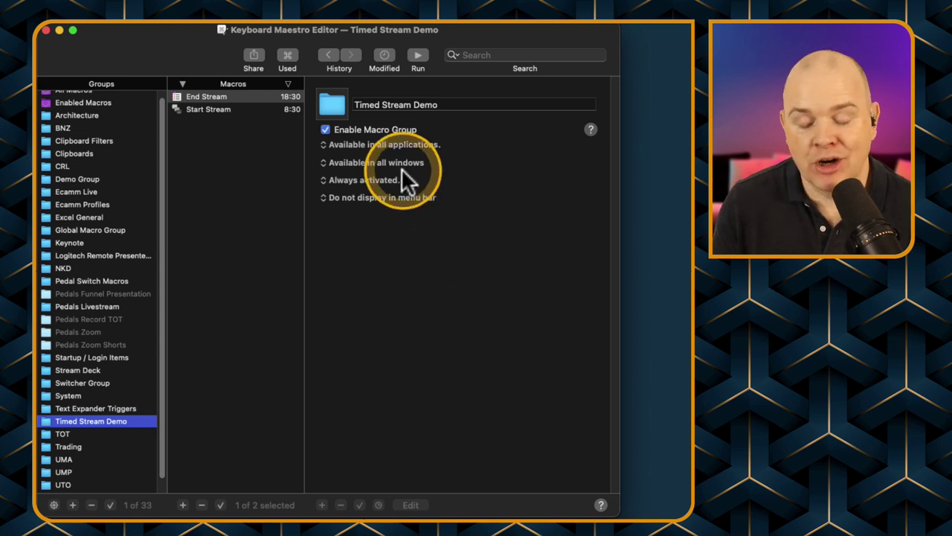
click(324, 129)
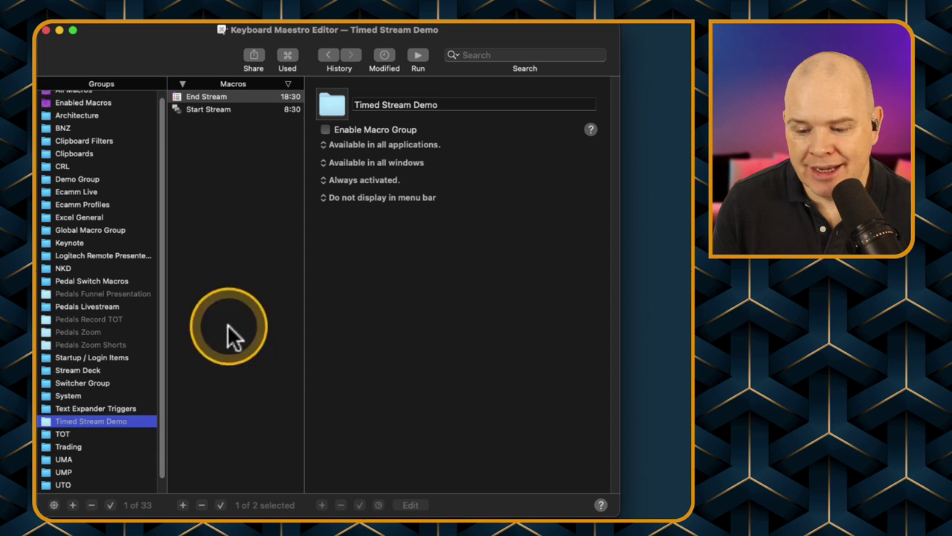
click(94, 394)
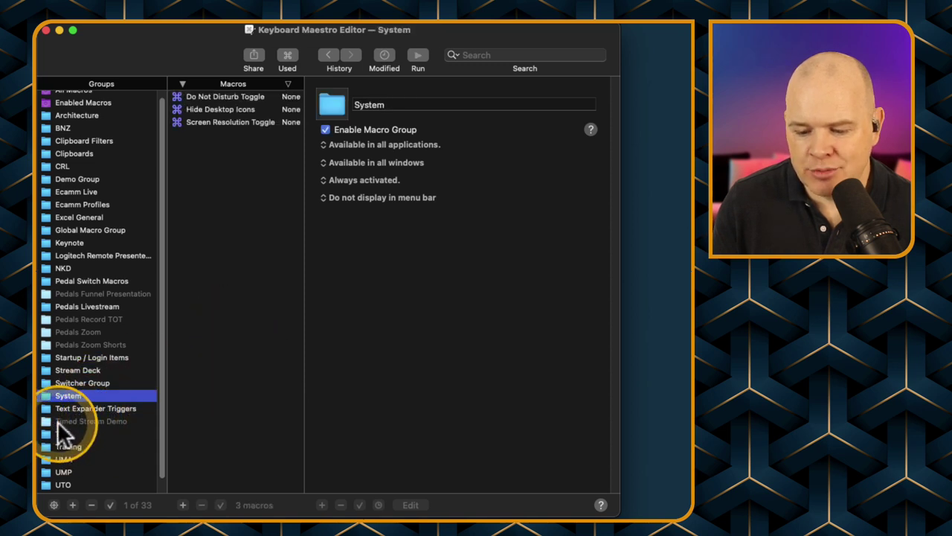